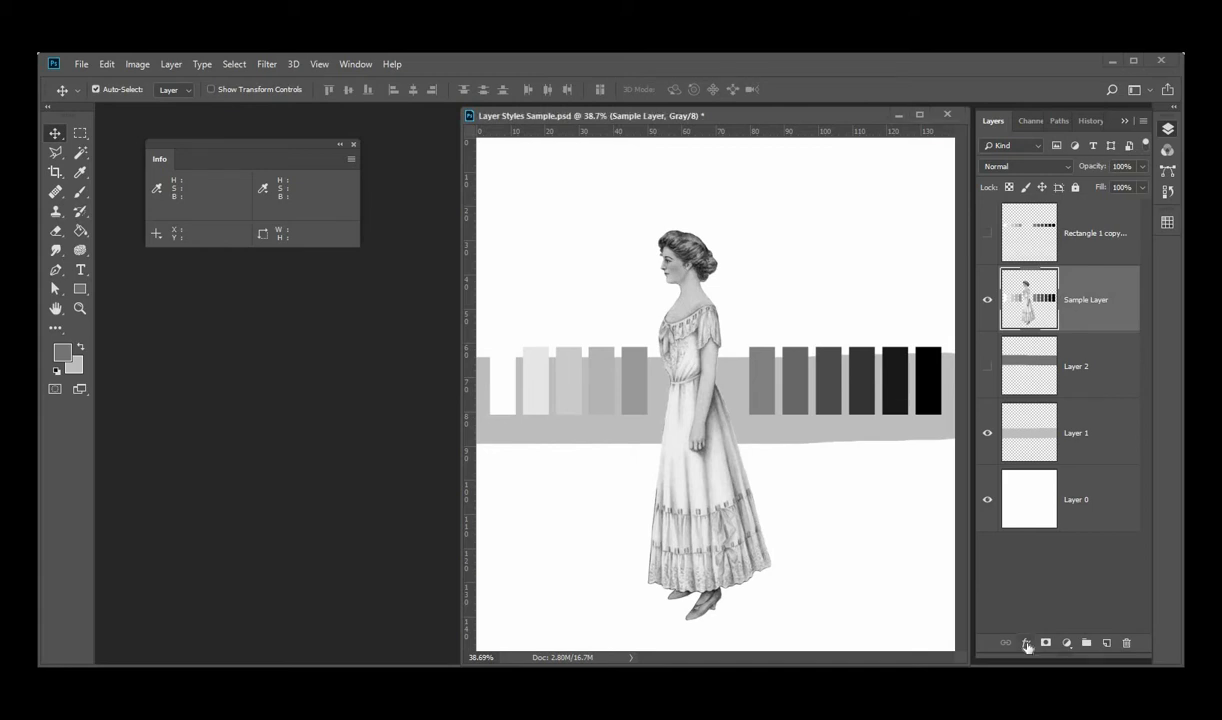
Add a Drop Shadow effect to Sample Layer with an angle of 148°, a distance of 57 px and a size of 24 px
left_click(1027, 643)
left_click(1027, 643)
left_click(1027, 643)
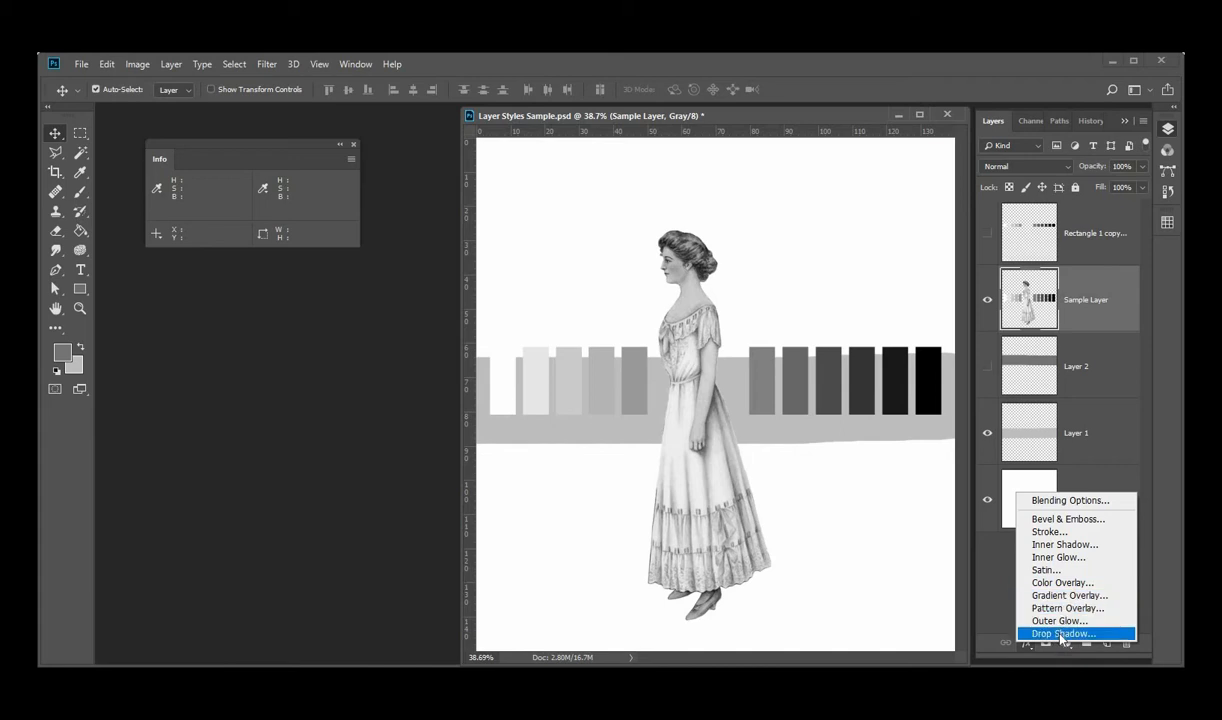
left_click(1063, 634)
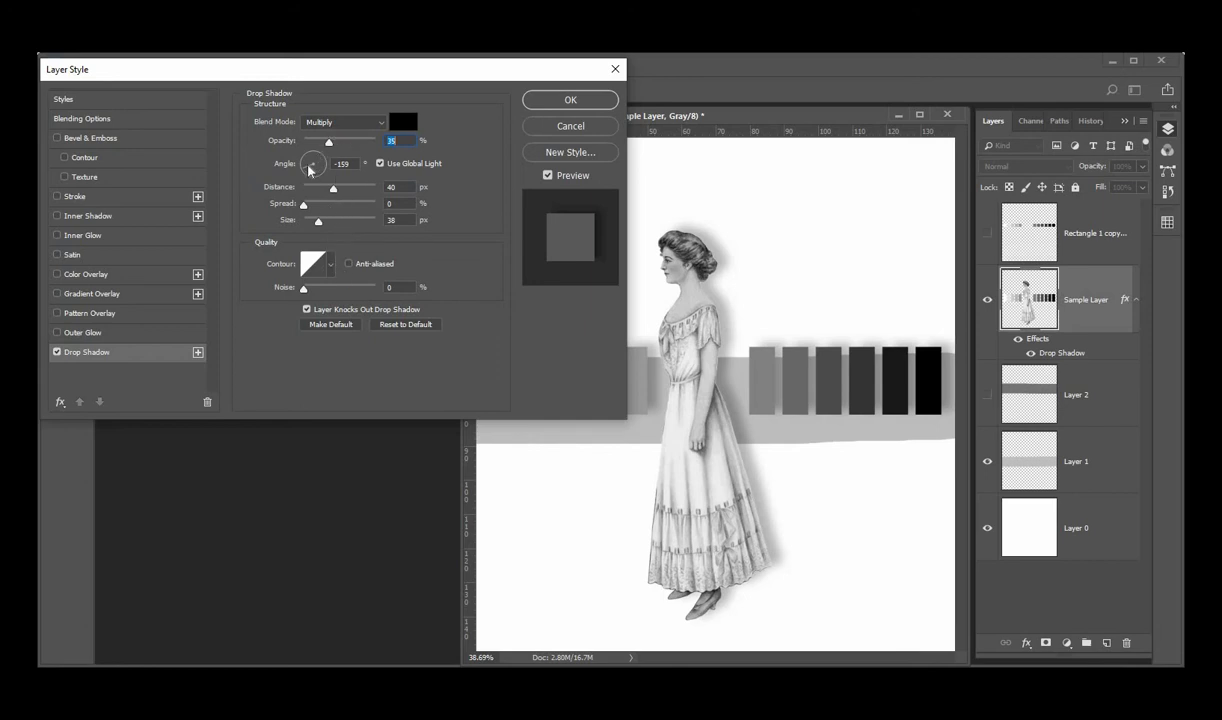
left_click_drag(309, 170, 308, 163)
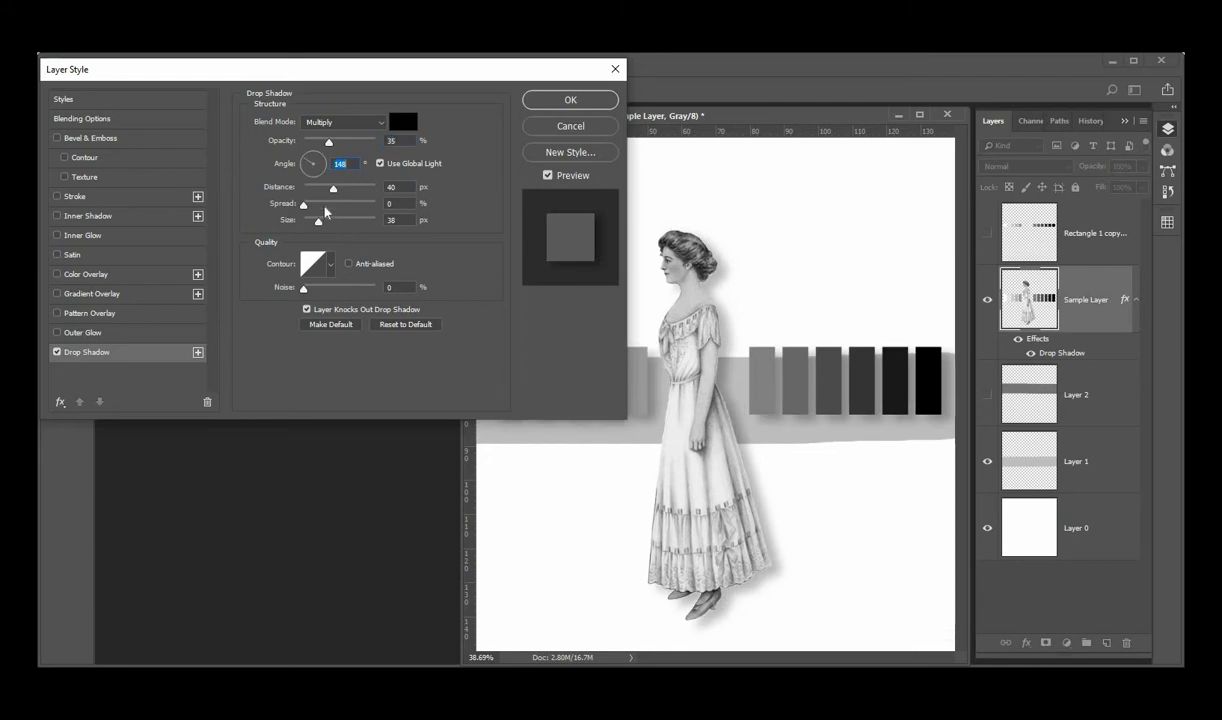
left_click(333, 189)
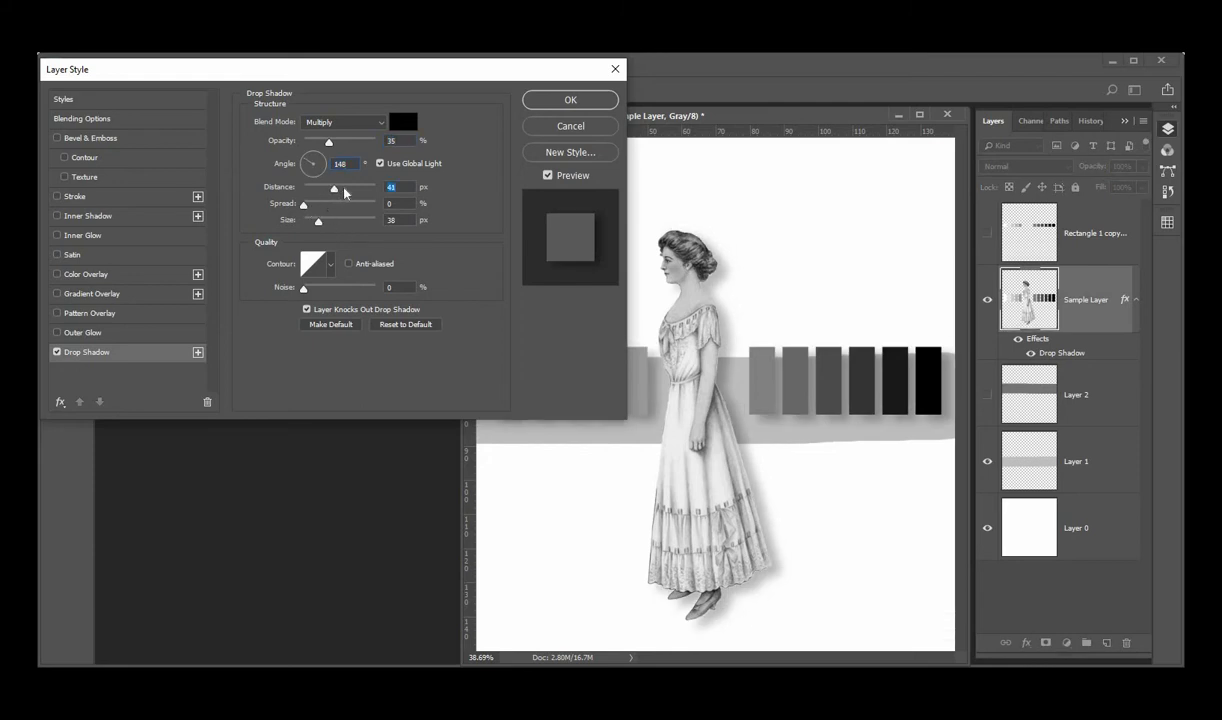
left_click_drag(344, 189, 313, 222)
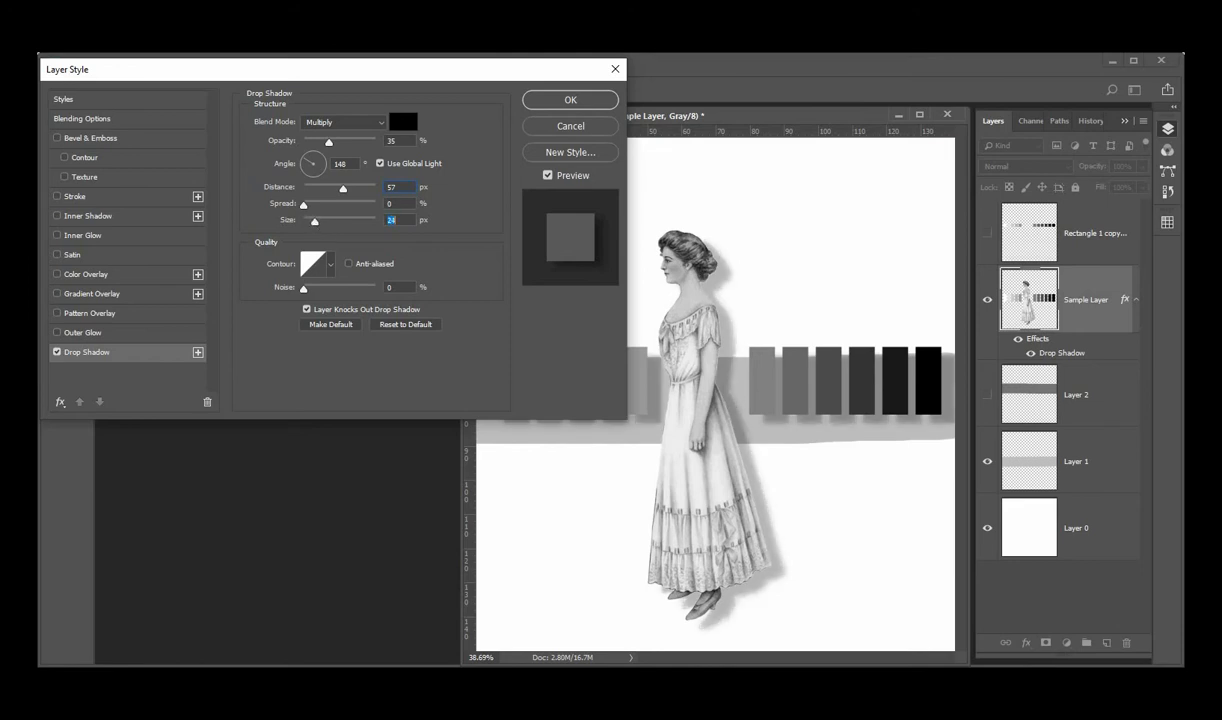
Try a drop shadow opacity of 56%, and return it to 35%
left_click(343, 142)
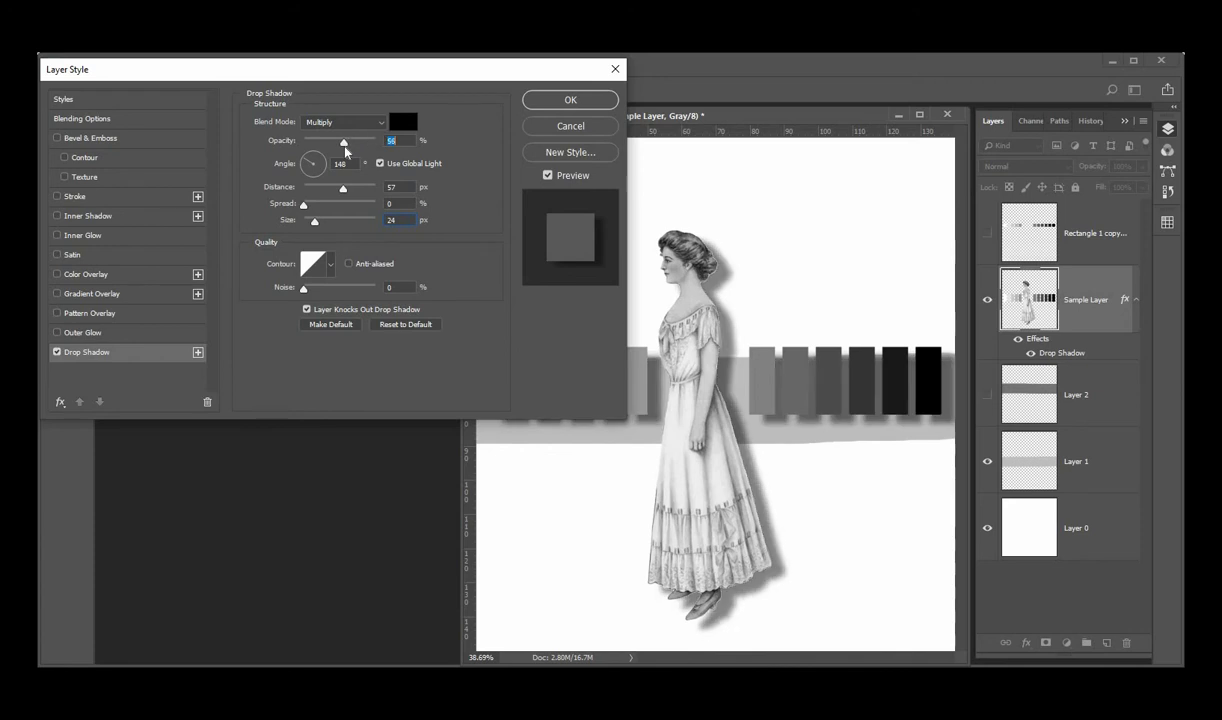
left_click_drag(345, 150, 326, 124)
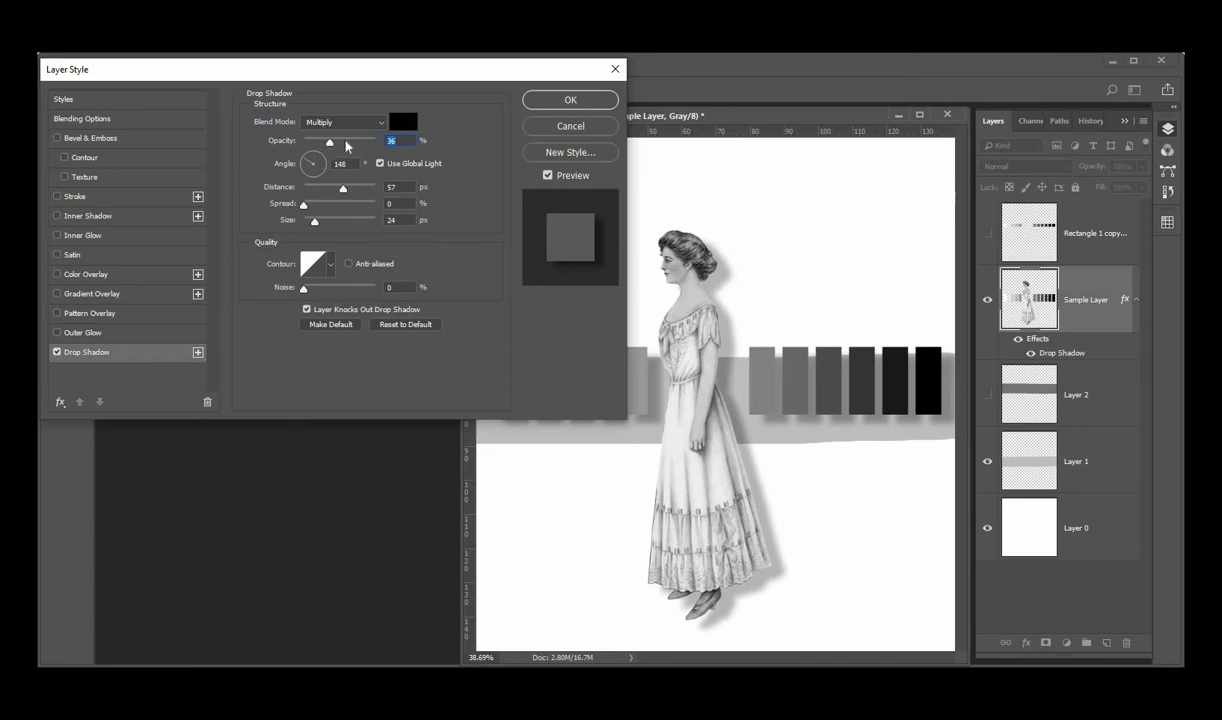
mouse_move(347, 146)
left_mouse_down()
mouse_move(375, 143)
mouse_move(313, 153)
mouse_move(330, 148)
left_mouse_up()
Turn the drop shadow into a light one with white color ffffff, Screen blend mode and 100% opacity
left_click(400, 122)
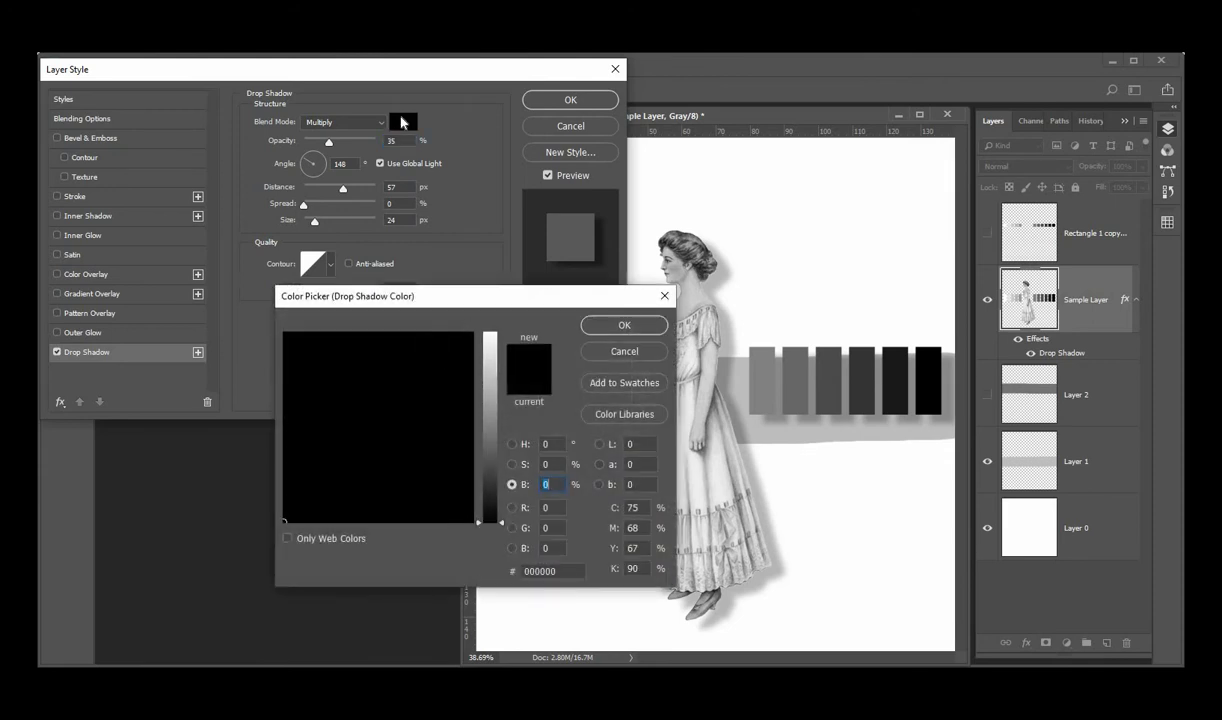
left_click_drag(490, 345, 499, 308)
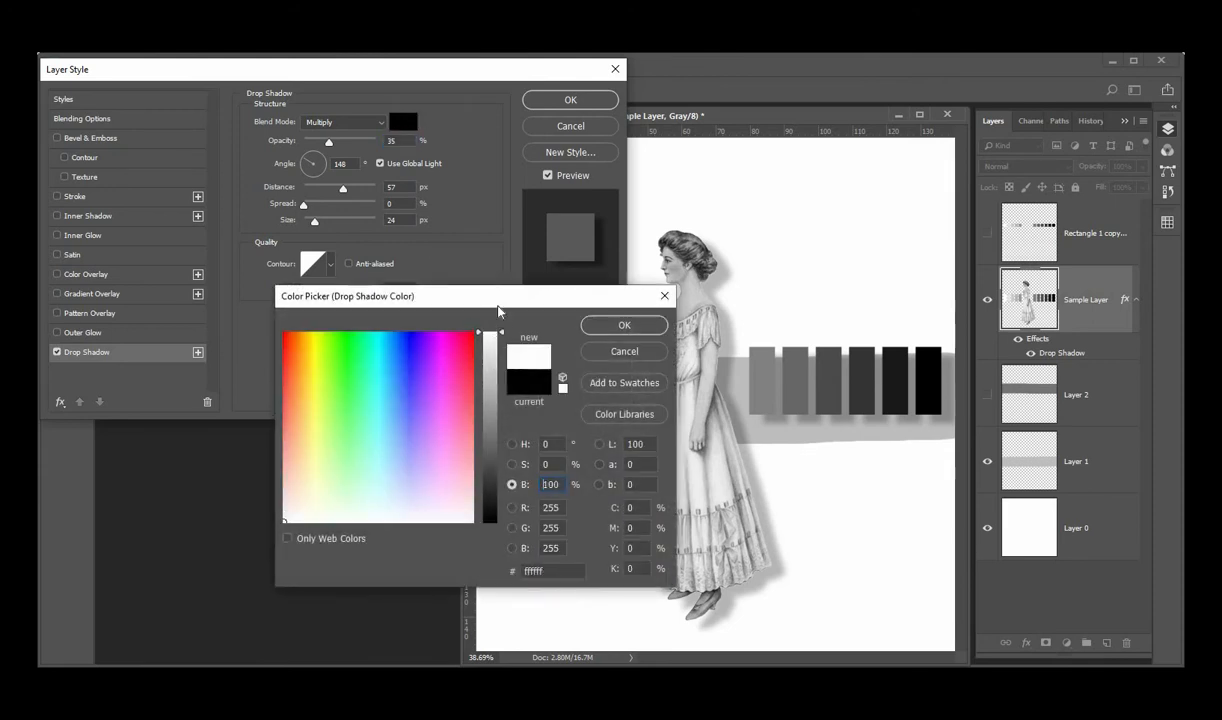
left_click(612, 327)
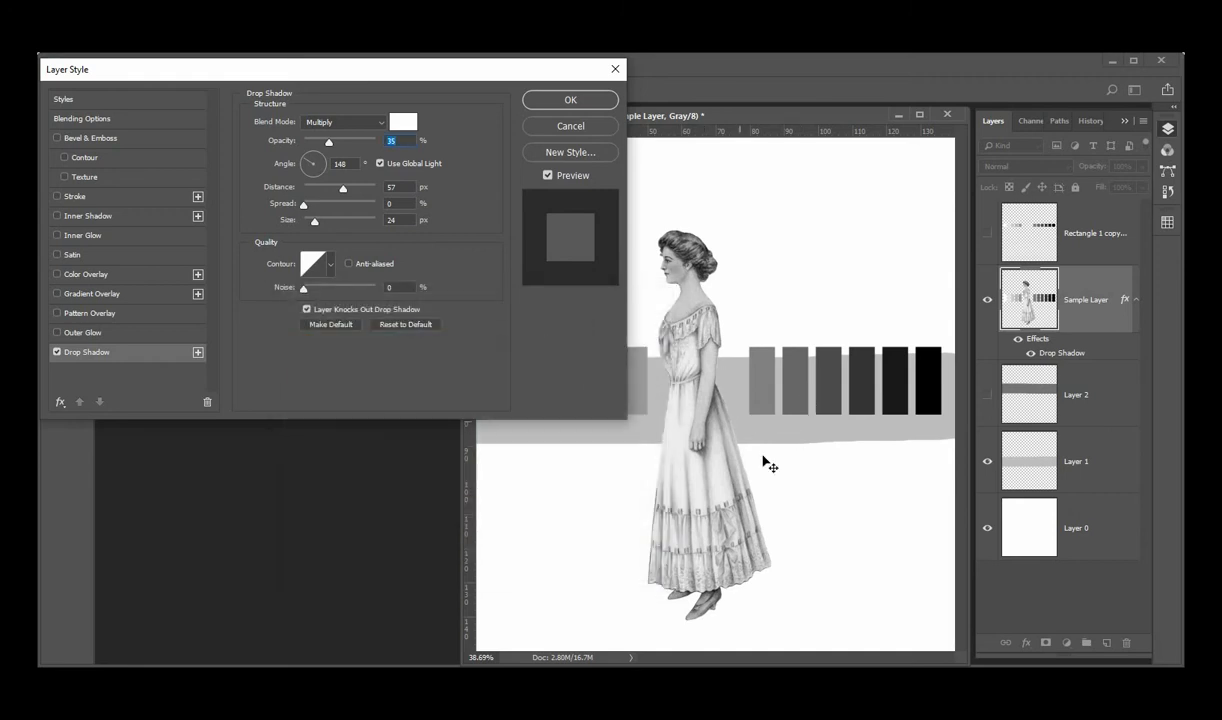
left_click(380, 124)
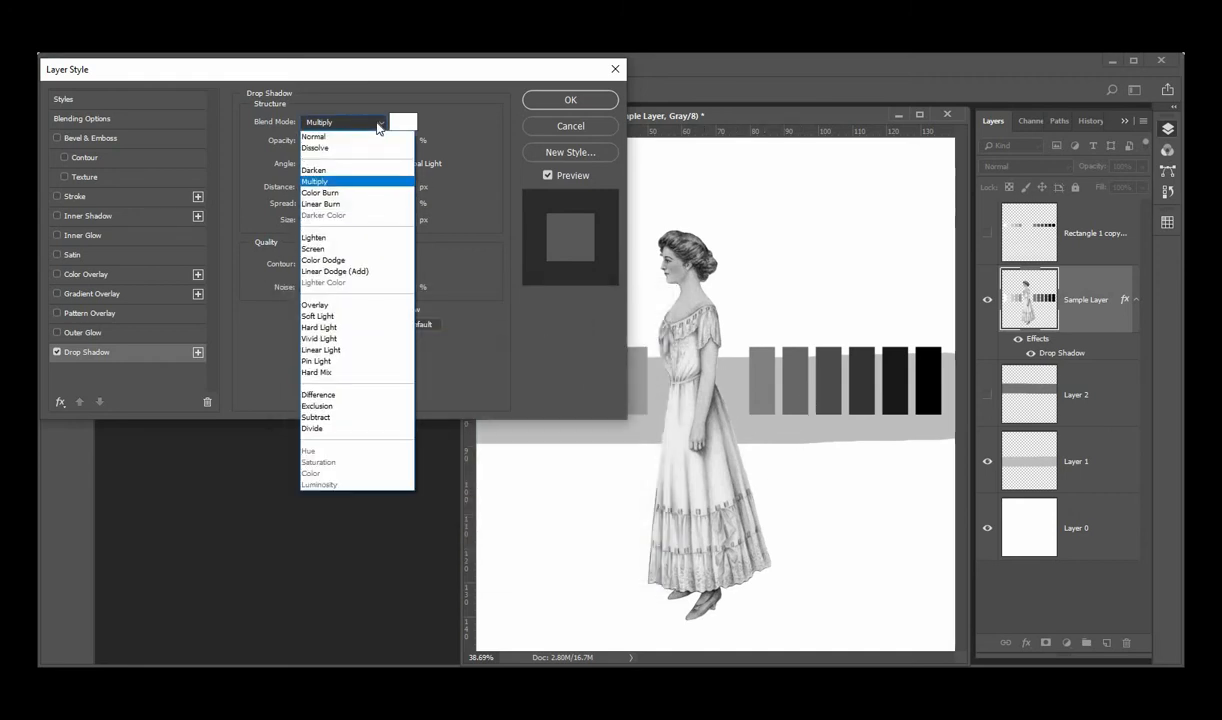
left_click(324, 252)
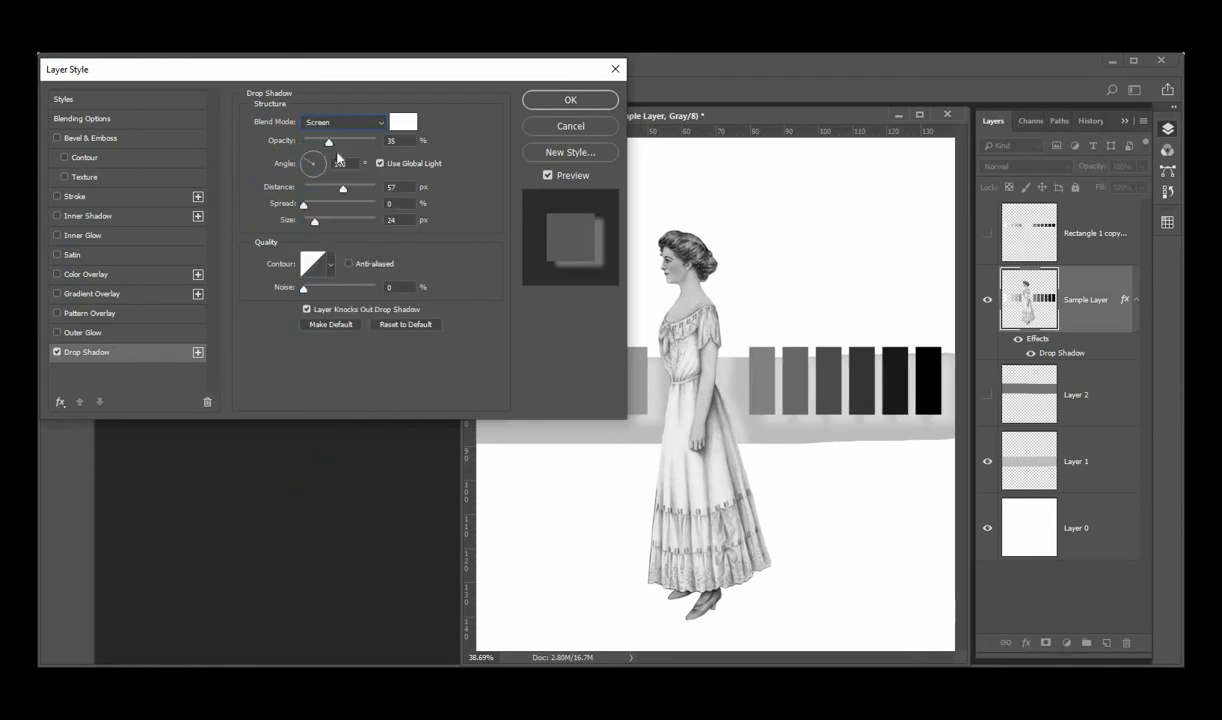
left_click_drag(342, 149, 390, 149)
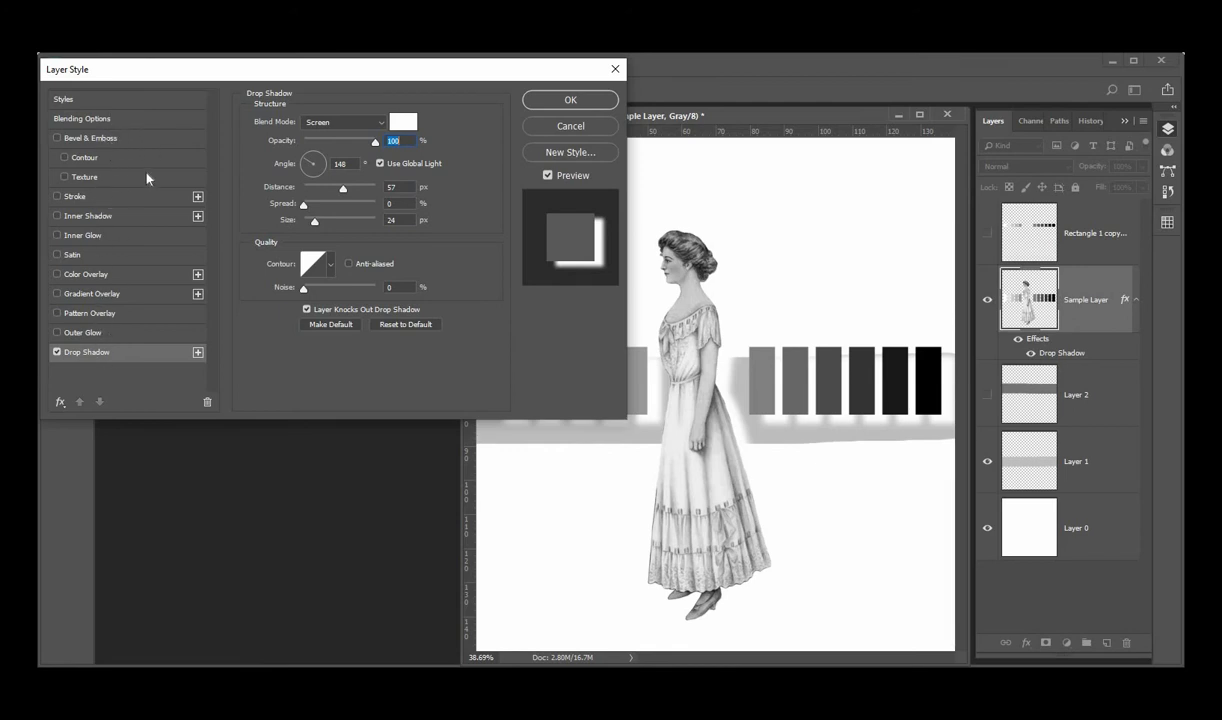
Add a 13 px Stroke effect to the layer, trying the Inside position and settling on Center
left_click(57, 197)
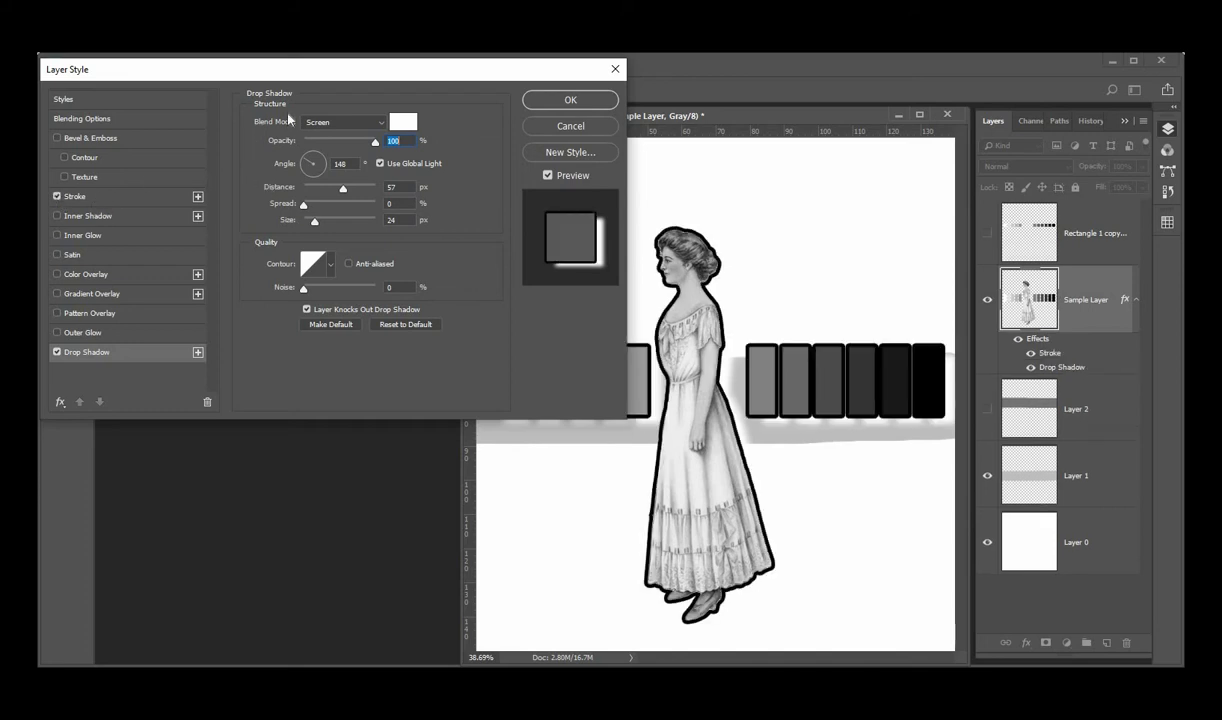
left_click(157, 199)
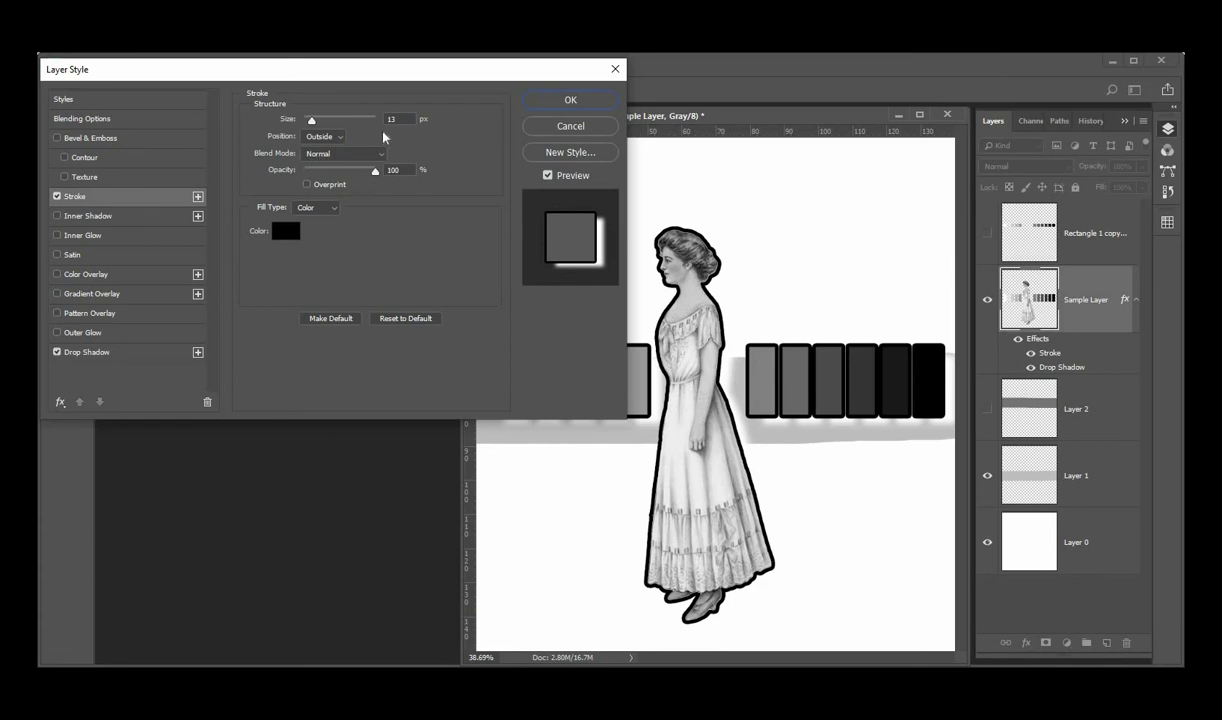
mouse_move(312, 121)
left_mouse_down()
mouse_move(322, 120)
mouse_move(312, 121)
left_mouse_up()
left_click(338, 141)
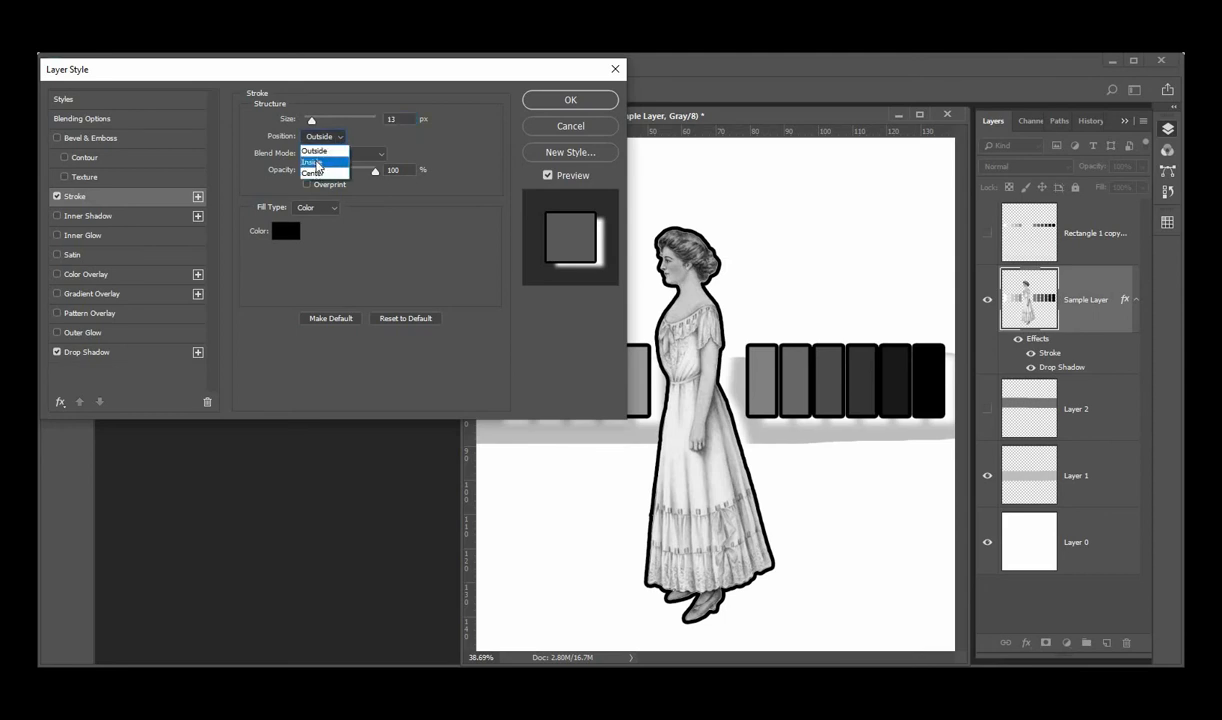
left_click(316, 163)
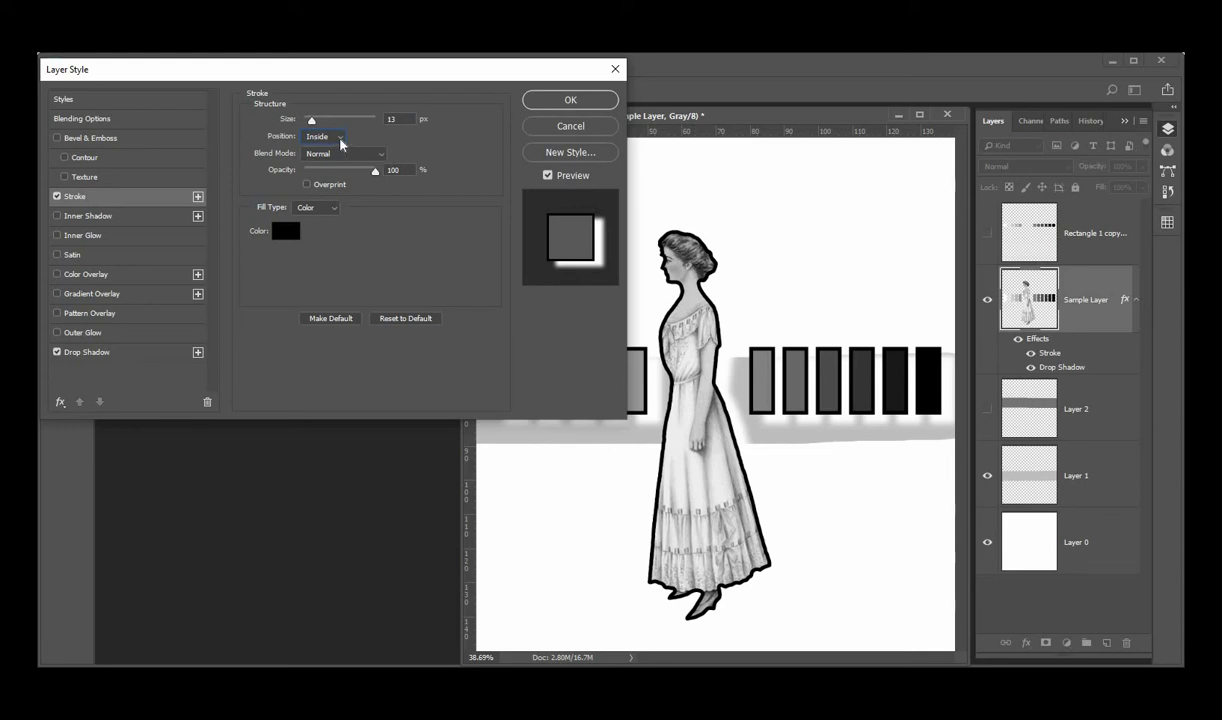
left_click(340, 140)
left_click(318, 174)
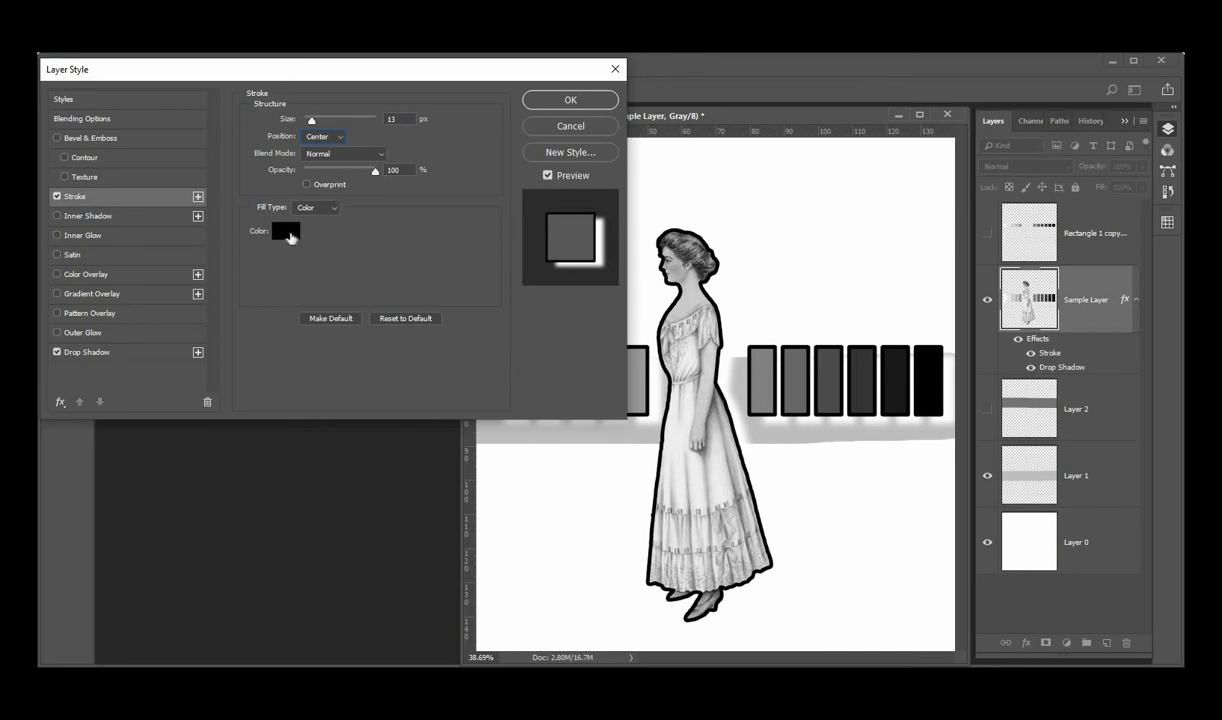
Set the stroke to mid-gray color 878787 with Multiply blend mode and 57% opacity
left_click(288, 233)
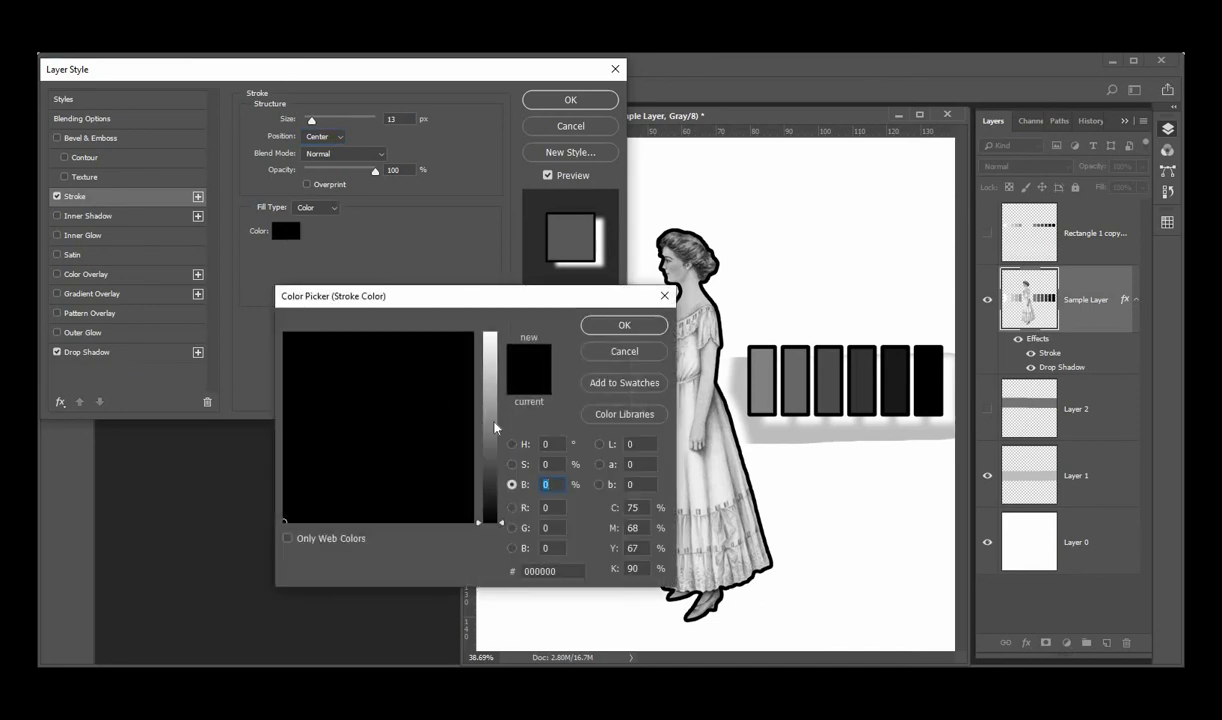
left_click(491, 421)
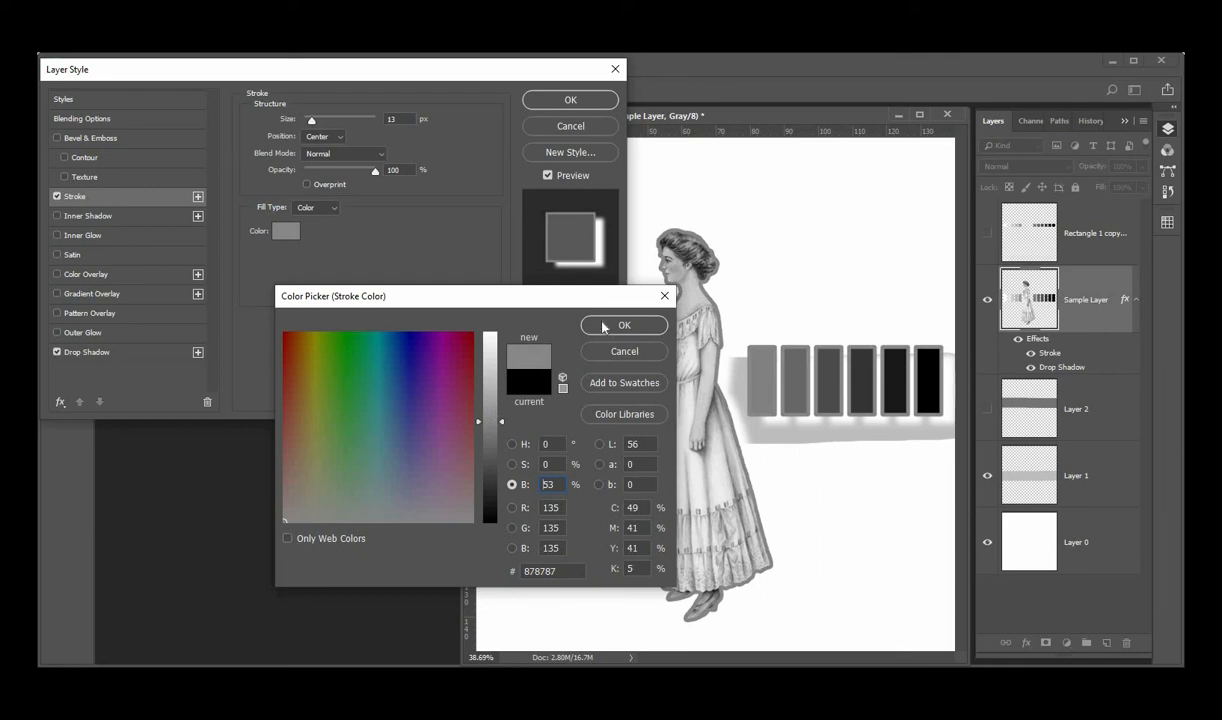
left_click(603, 327)
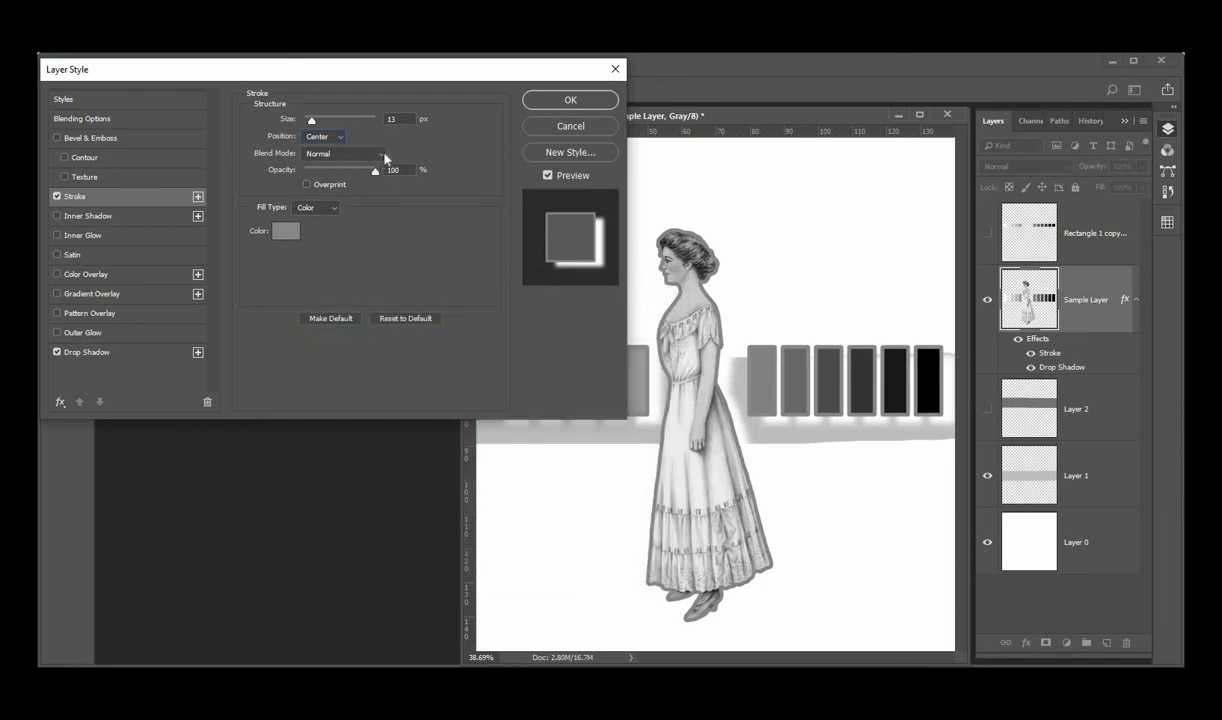
left_click(384, 156)
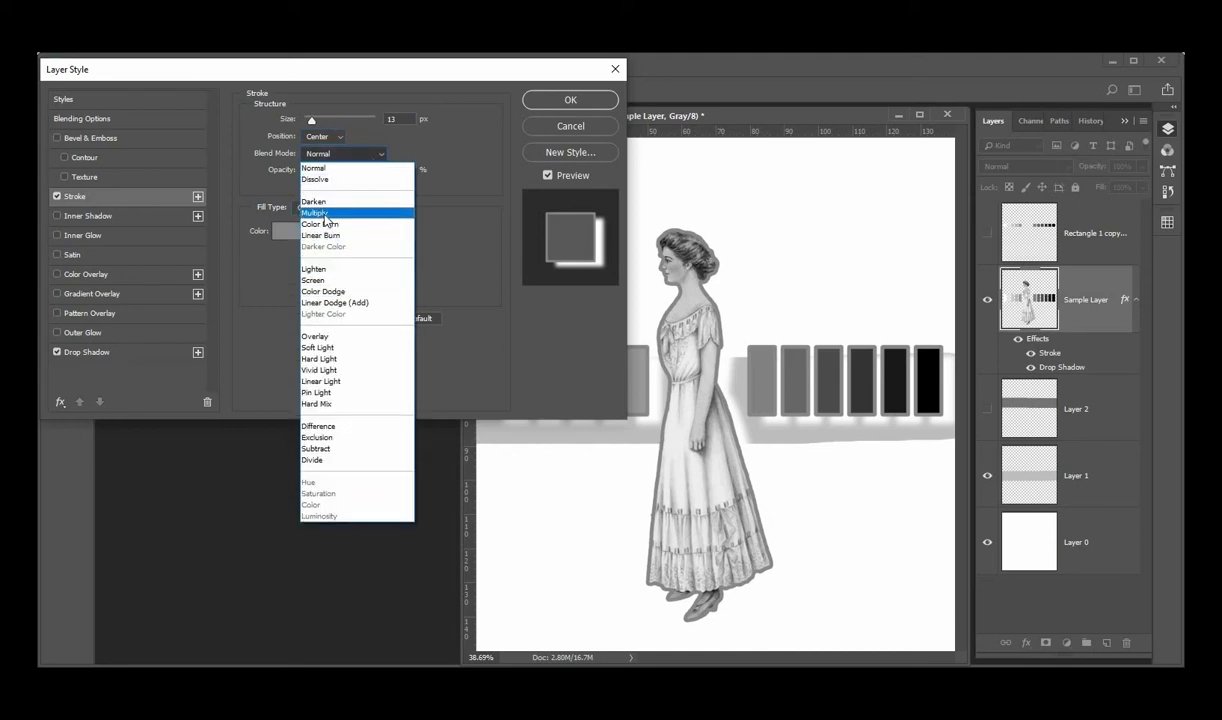
left_click(315, 213)
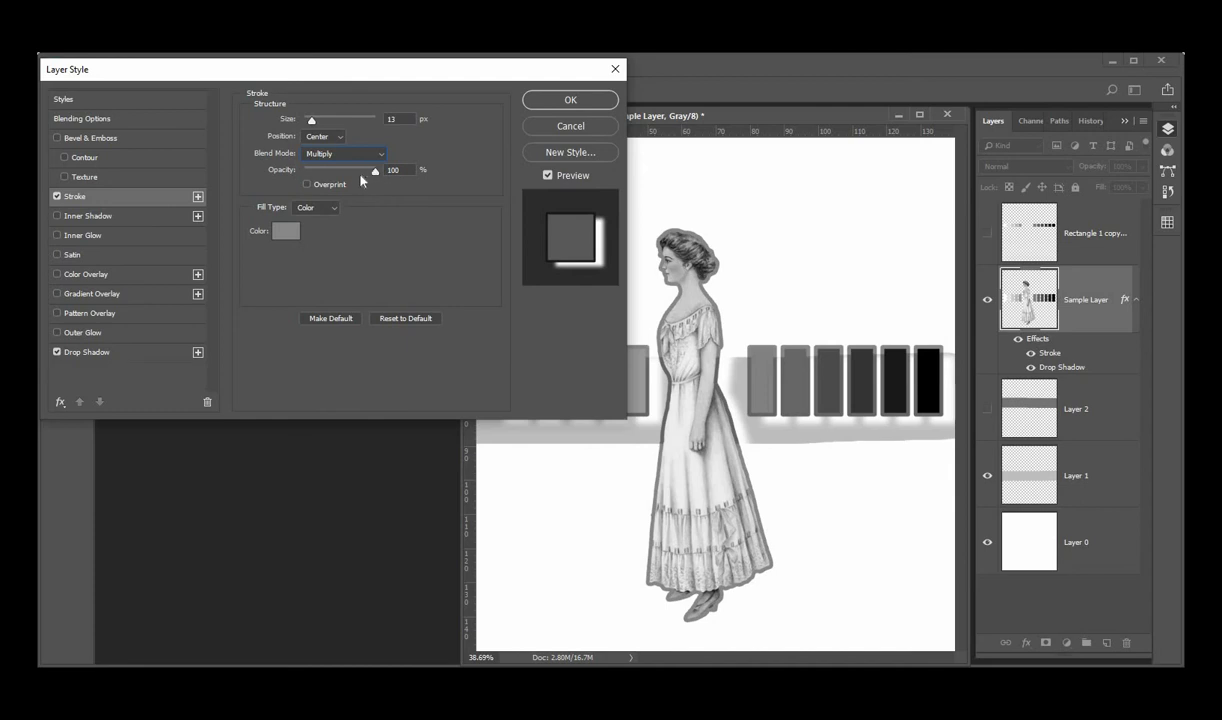
left_click_drag(375, 171, 345, 184)
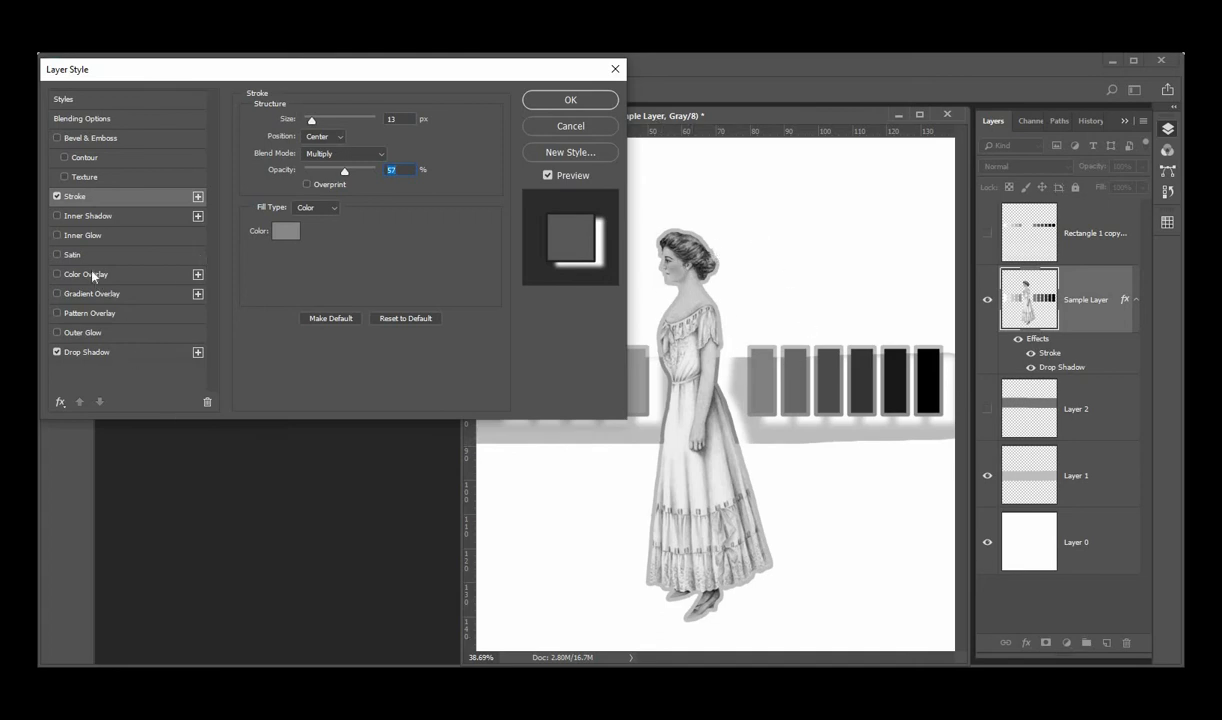
Add a Color Overlay effect with Soft Light blend mode and dark gray color 505050
left_click(117, 281)
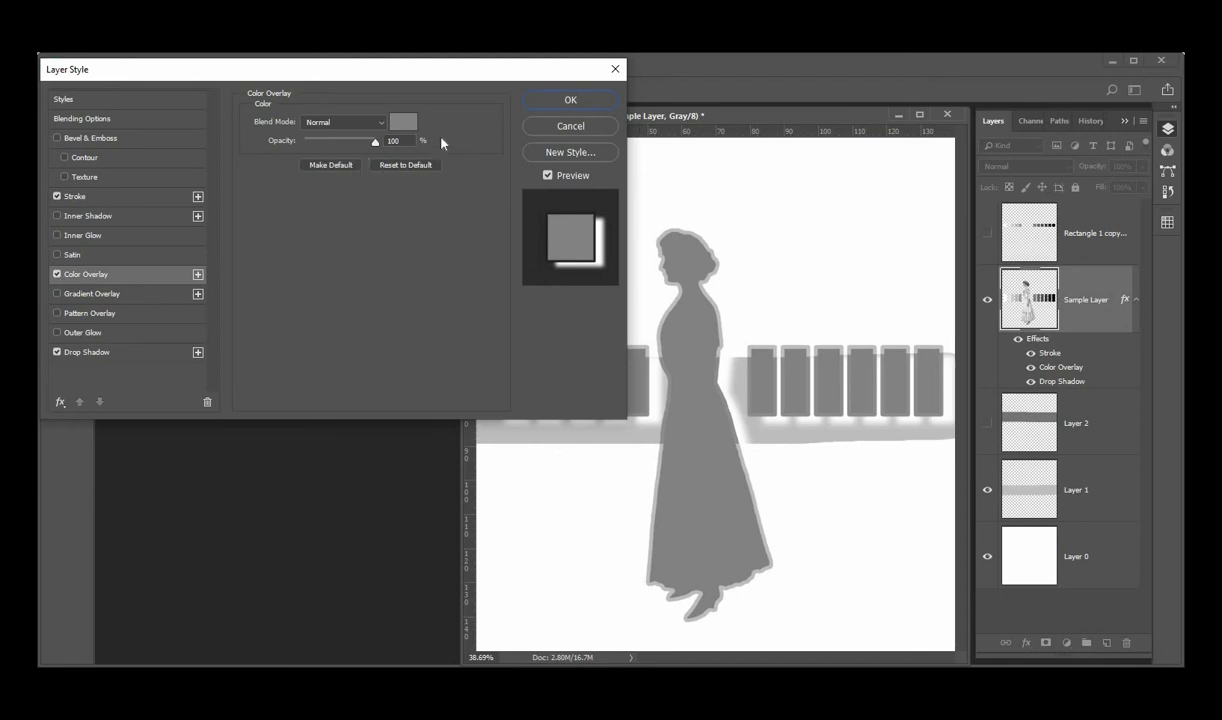
left_click(382, 123)
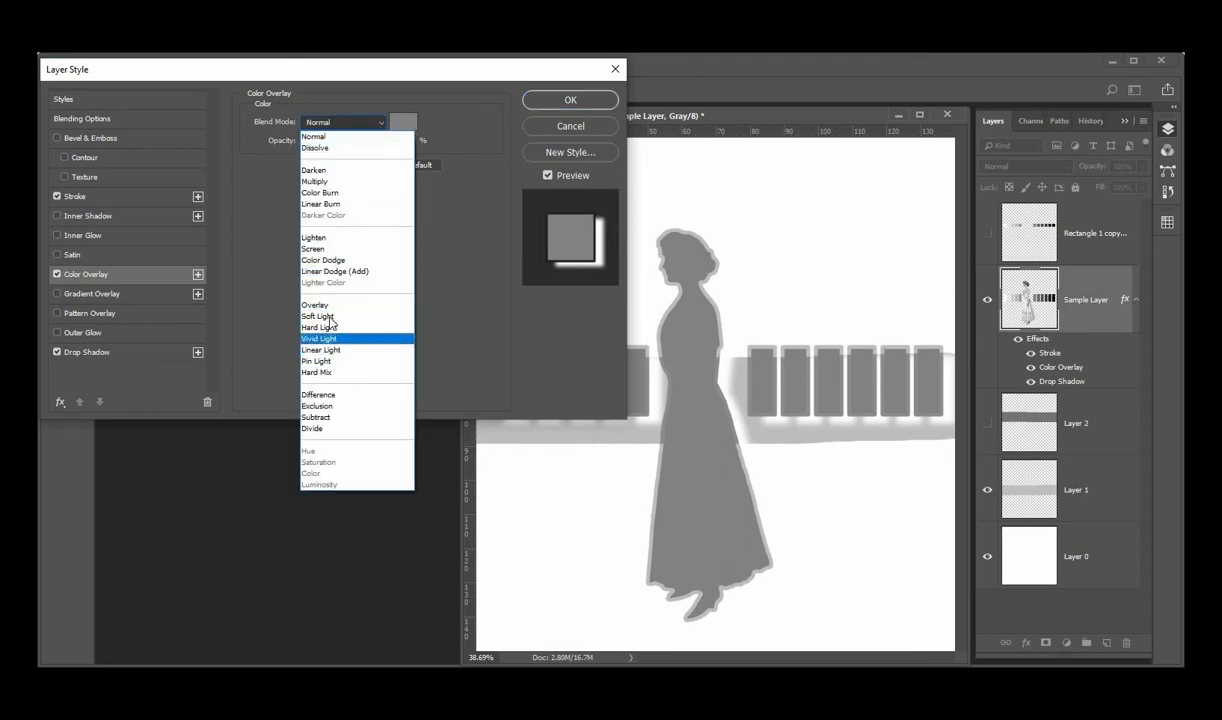
left_click(318, 316)
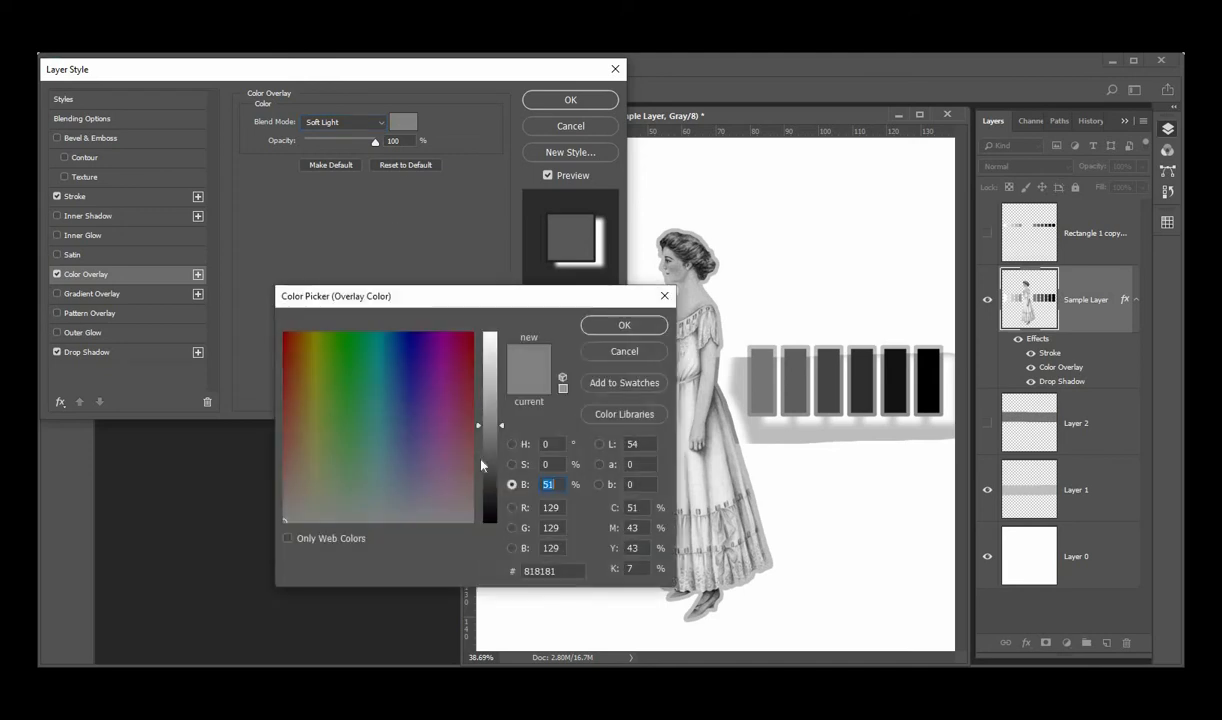
left_click(495, 463)
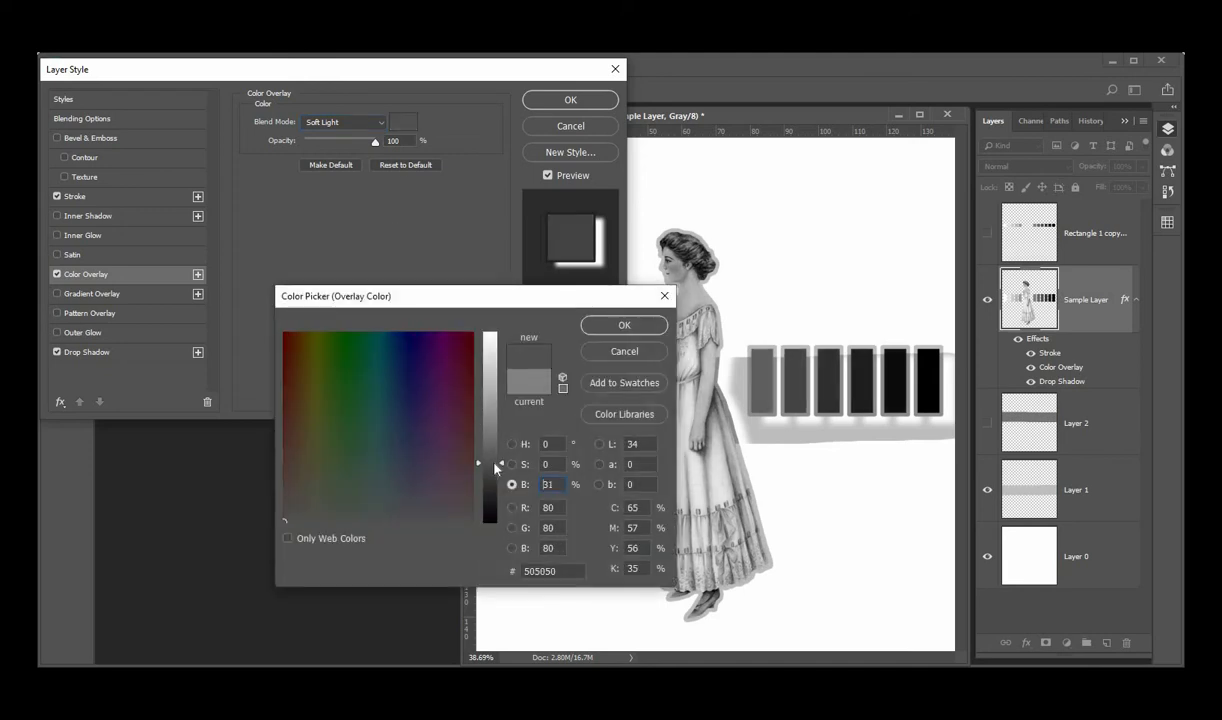
left_click(624, 328)
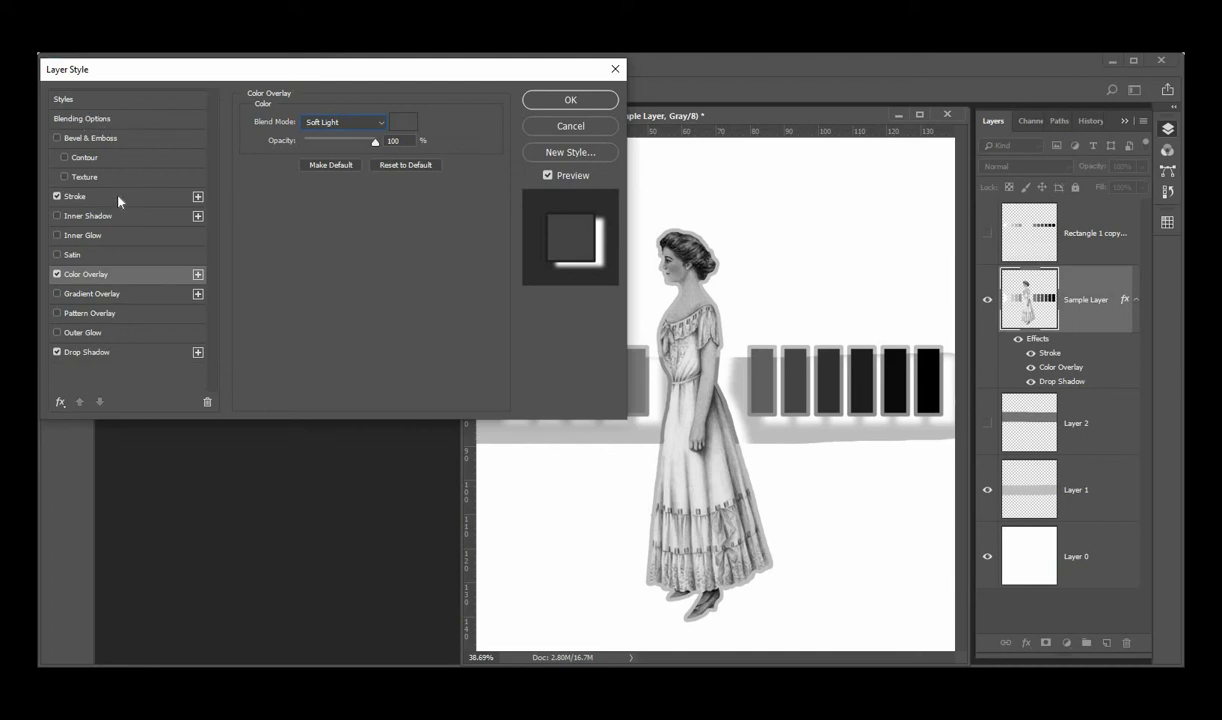
Add Bevel & Emboss with a 108° angle, 42° altitude and the eighth preset gloss contour, and apply the layer style
left_click(119, 140)
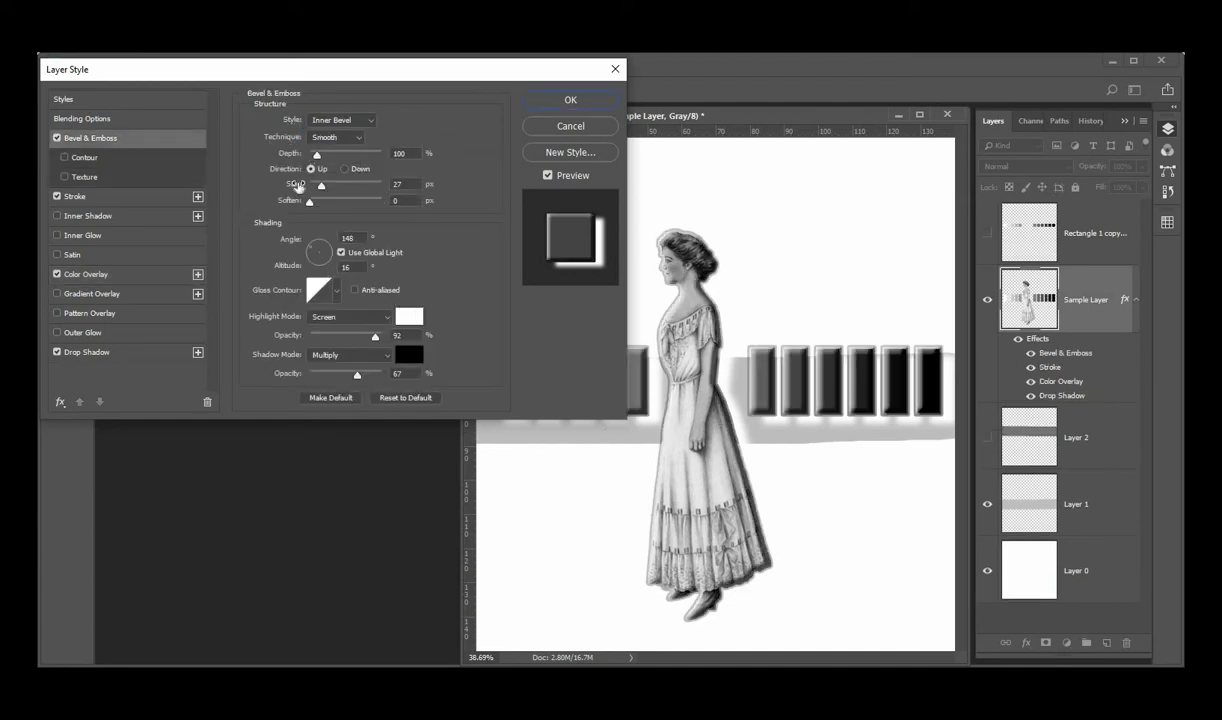
left_click(316, 246)
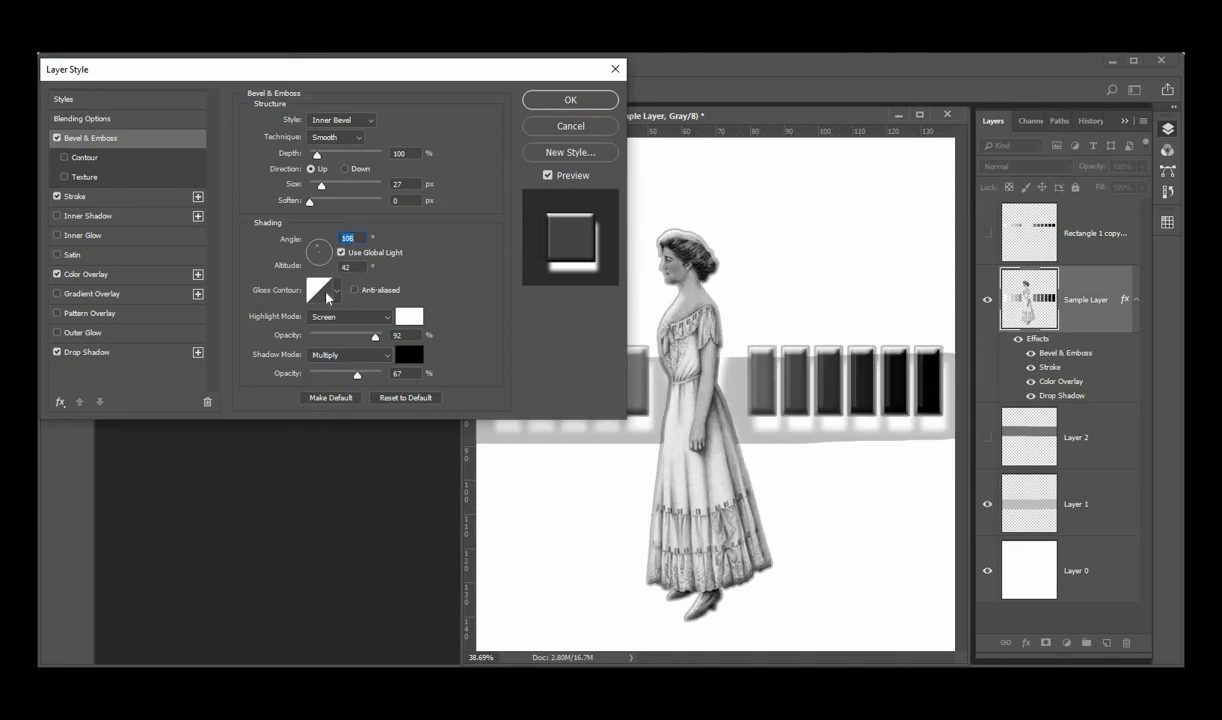
left_click(337, 294)
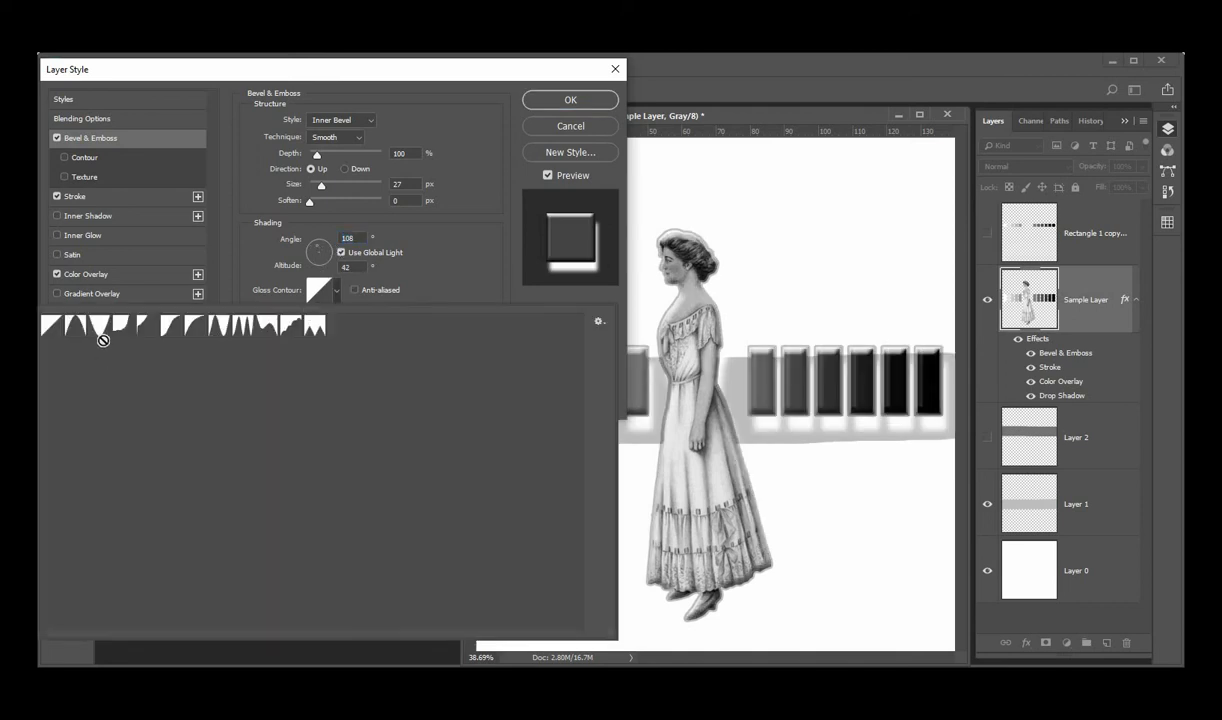
left_click(221, 328)
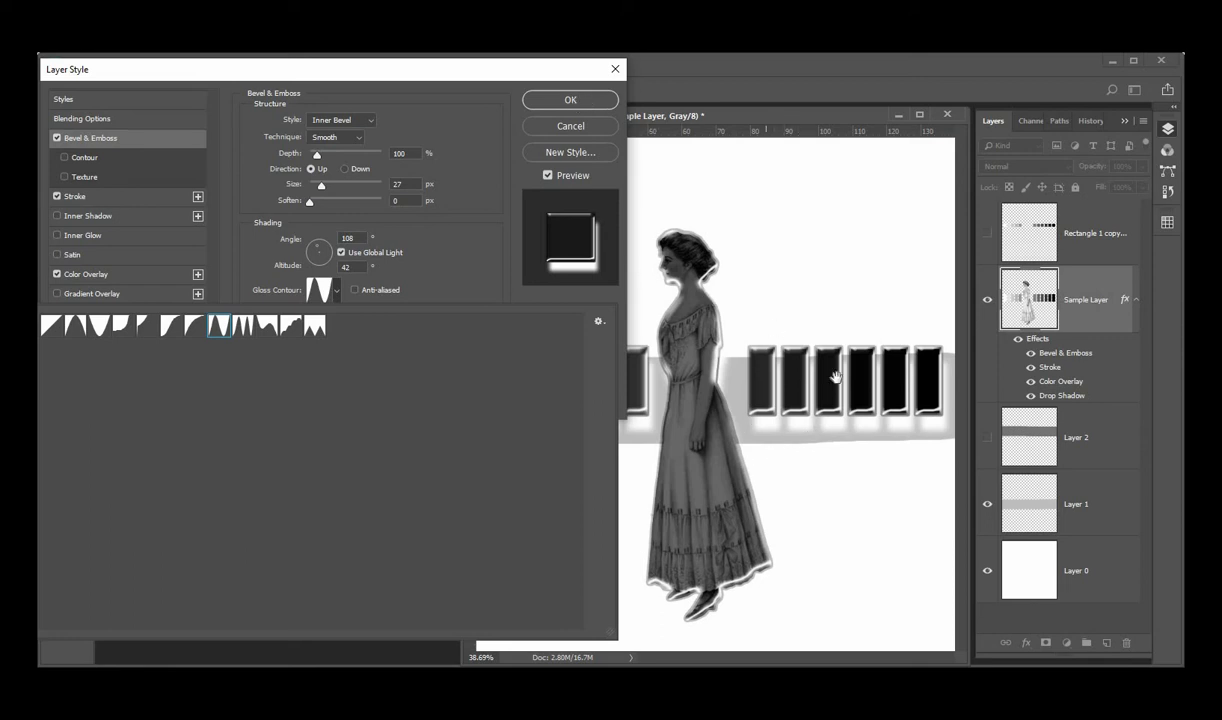
left_click(563, 99)
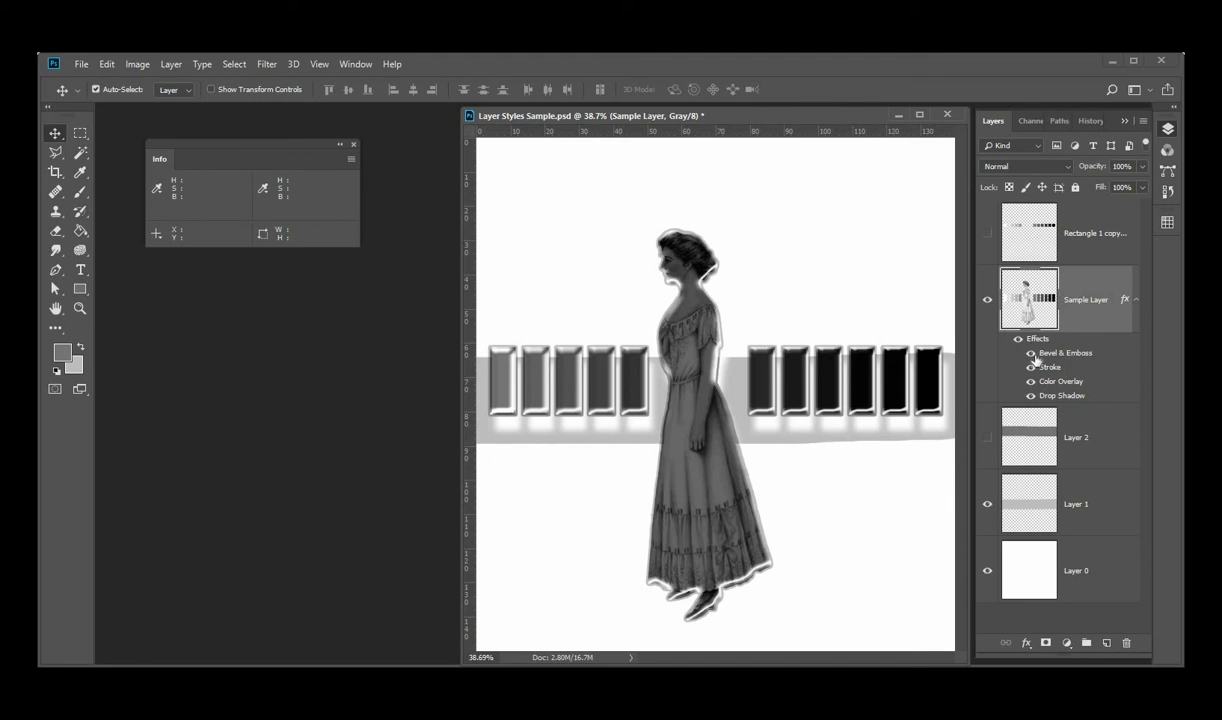
Hide Sample Layer's Bevel & Emboss, Stroke, Color Overlay and Drop Shadow effects individually
left_click(1031, 354)
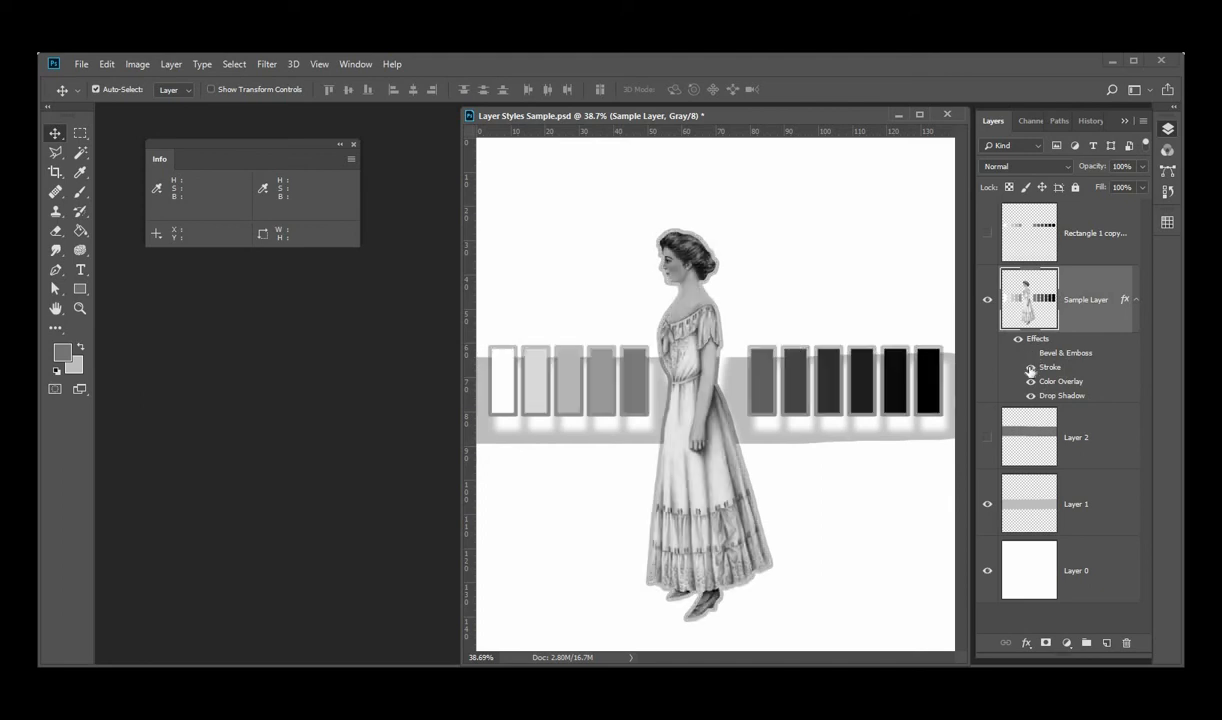
left_click(1031, 369)
left_click(1031, 382)
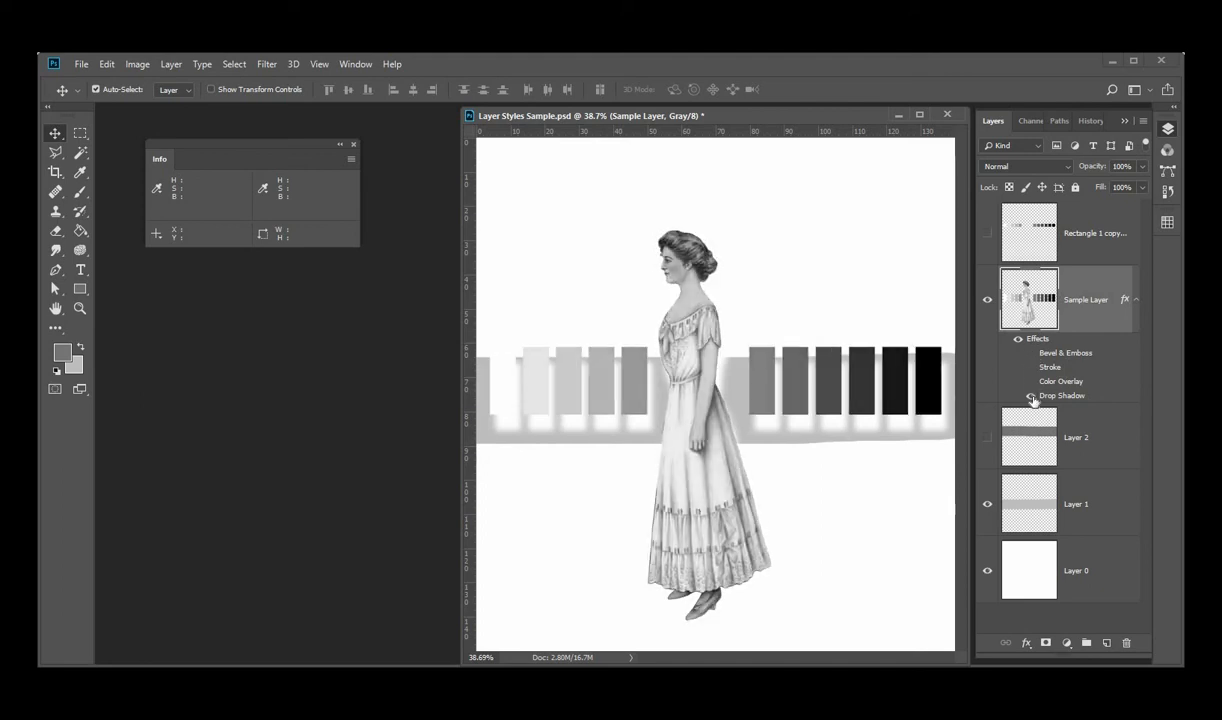
left_click(1031, 396)
left_click(1019, 340)
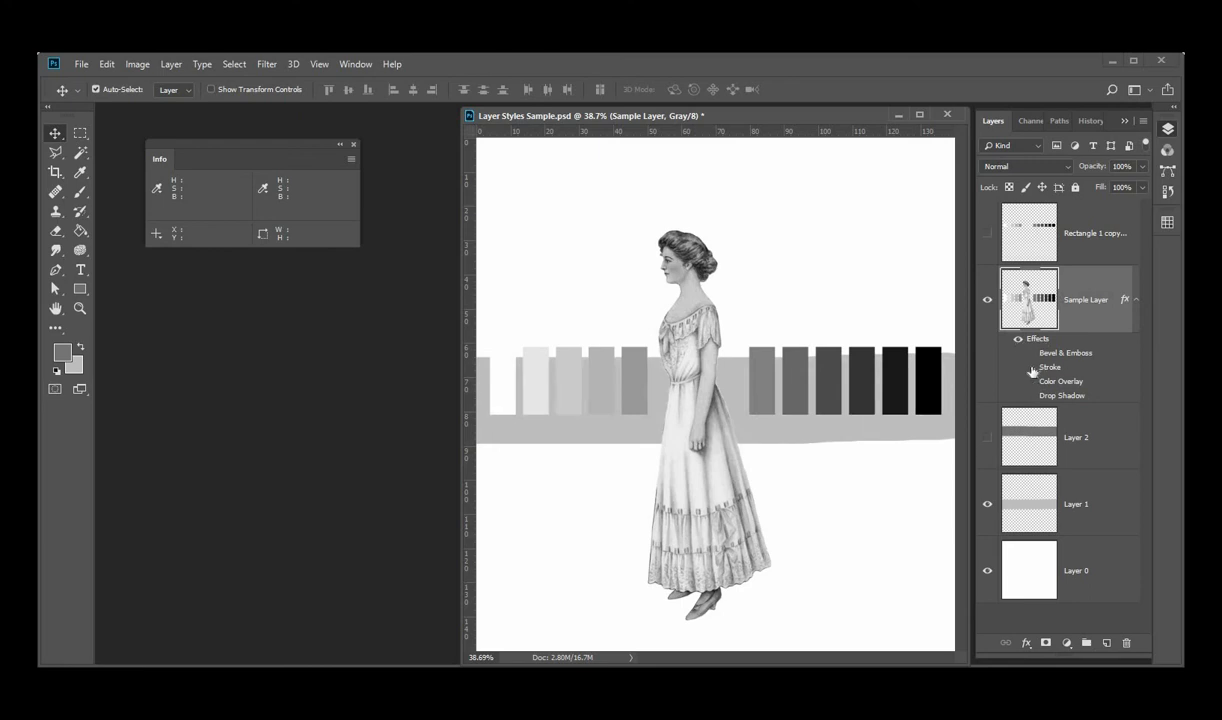
Show only the Stroke effect on Sample Layer and toggle the visibility of all its effects off and back on
left_click(1031, 369)
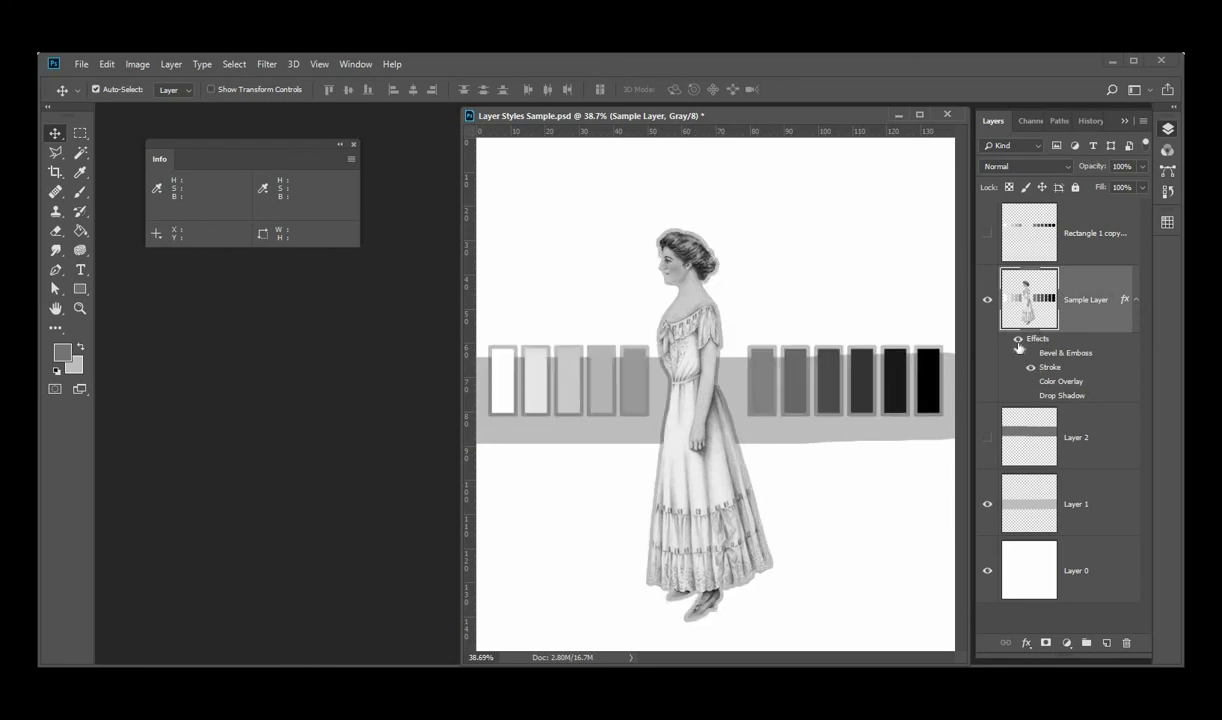
left_click(1019, 340)
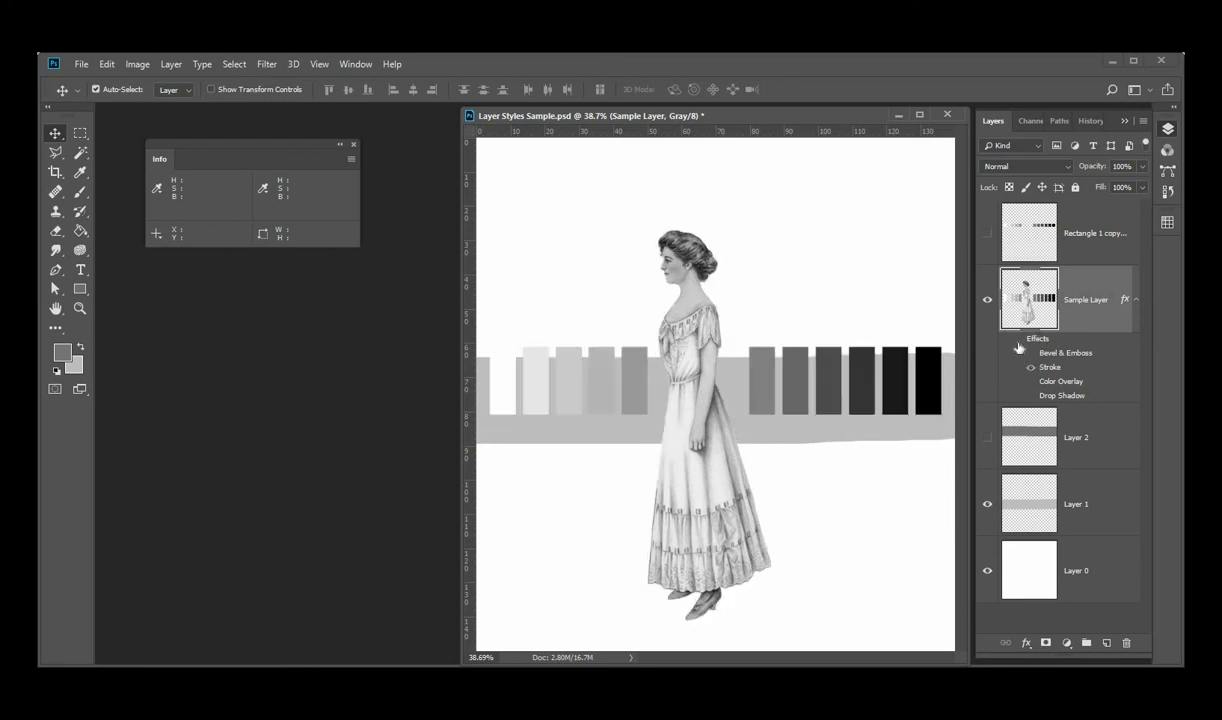
left_click(1019, 341)
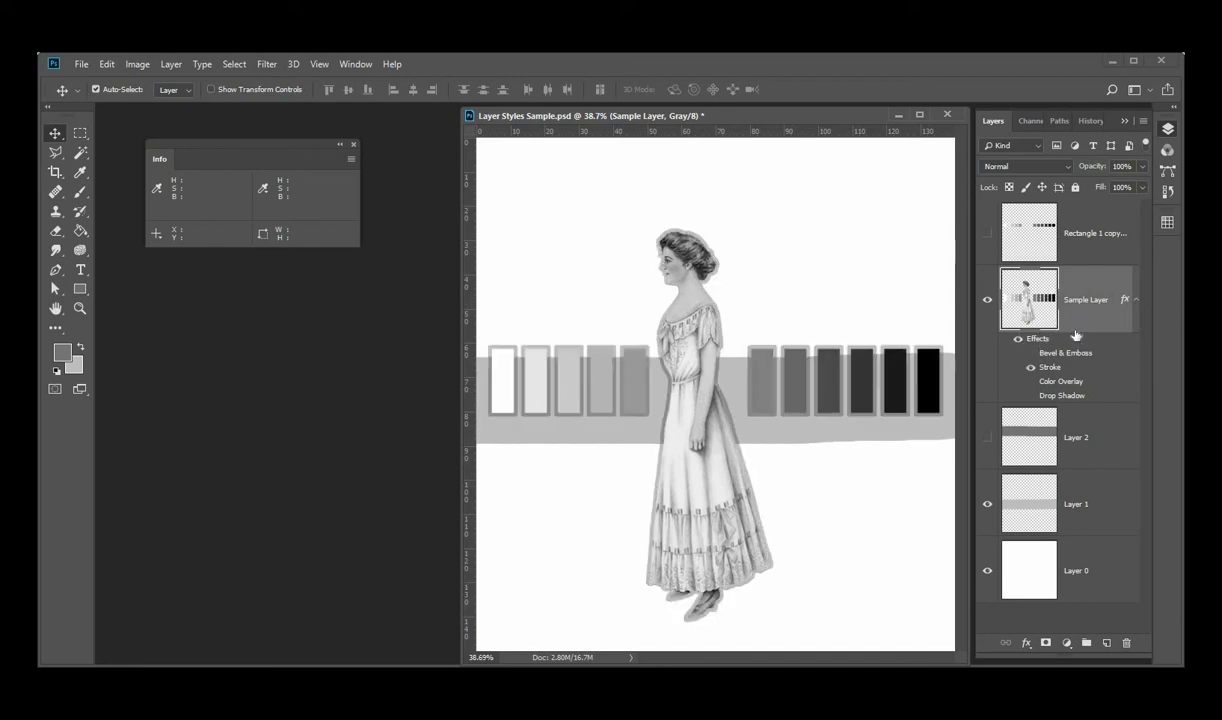
Make the Rectangle 1 copy layer visible, then move Sample Layer's effects onto it and copy them back to Sample Layer
left_click(989, 233)
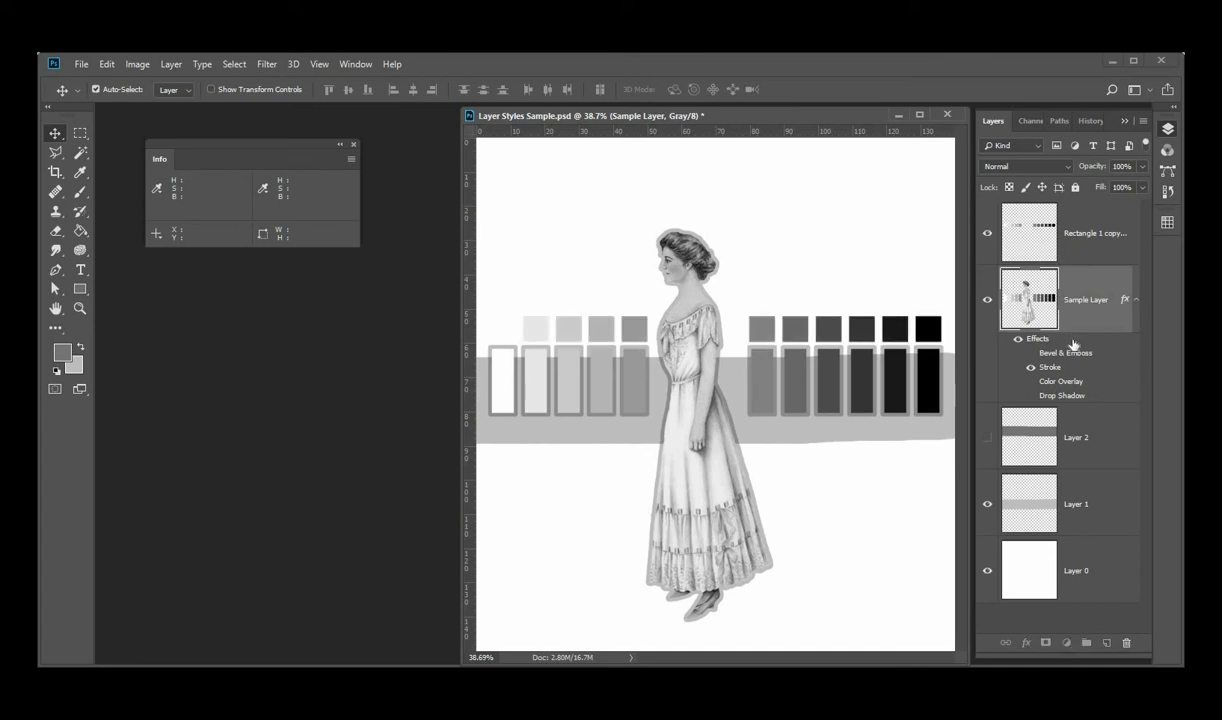
left_click_drag(1074, 345, 1073, 262)
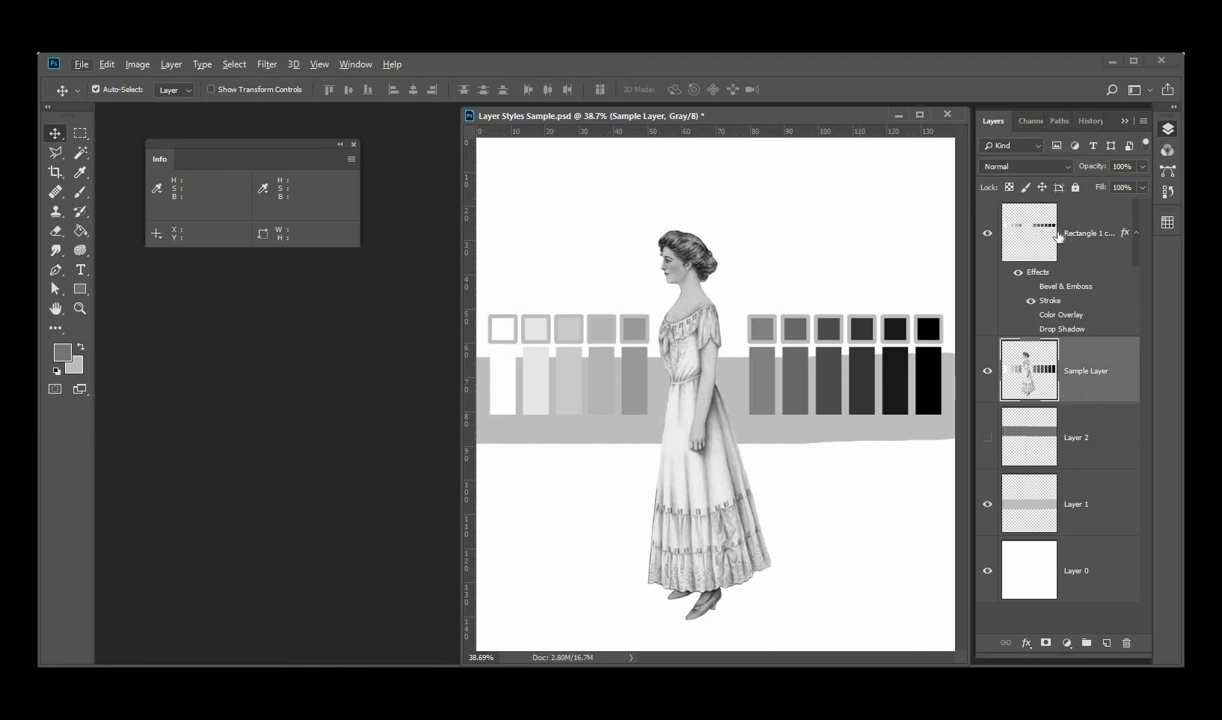
mouse_move(1073, 274)
left_mouse_down()
mouse_move(1034, 324)
mouse_move(1078, 406)
left_mouse_up()
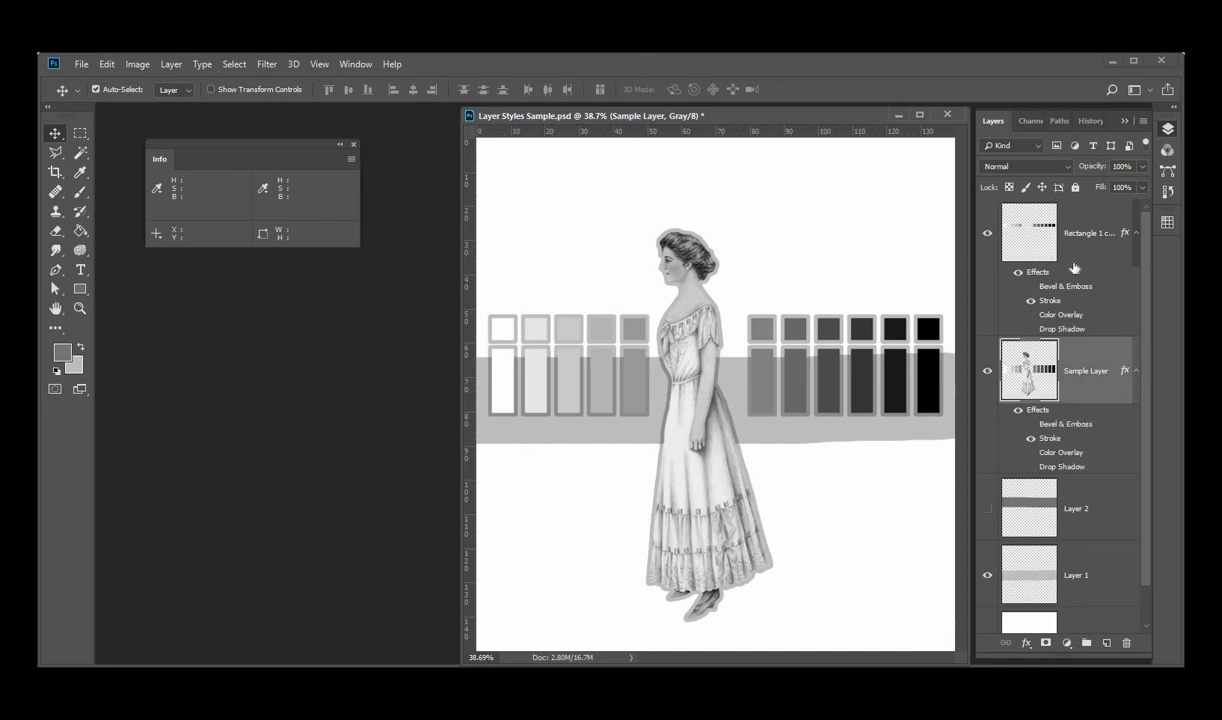
Hide the Stroke effect on both Sample Layer and the Rectangle 1 copy layer, and show Sample Layer's Bevel & Emboss
left_click(1031, 439)
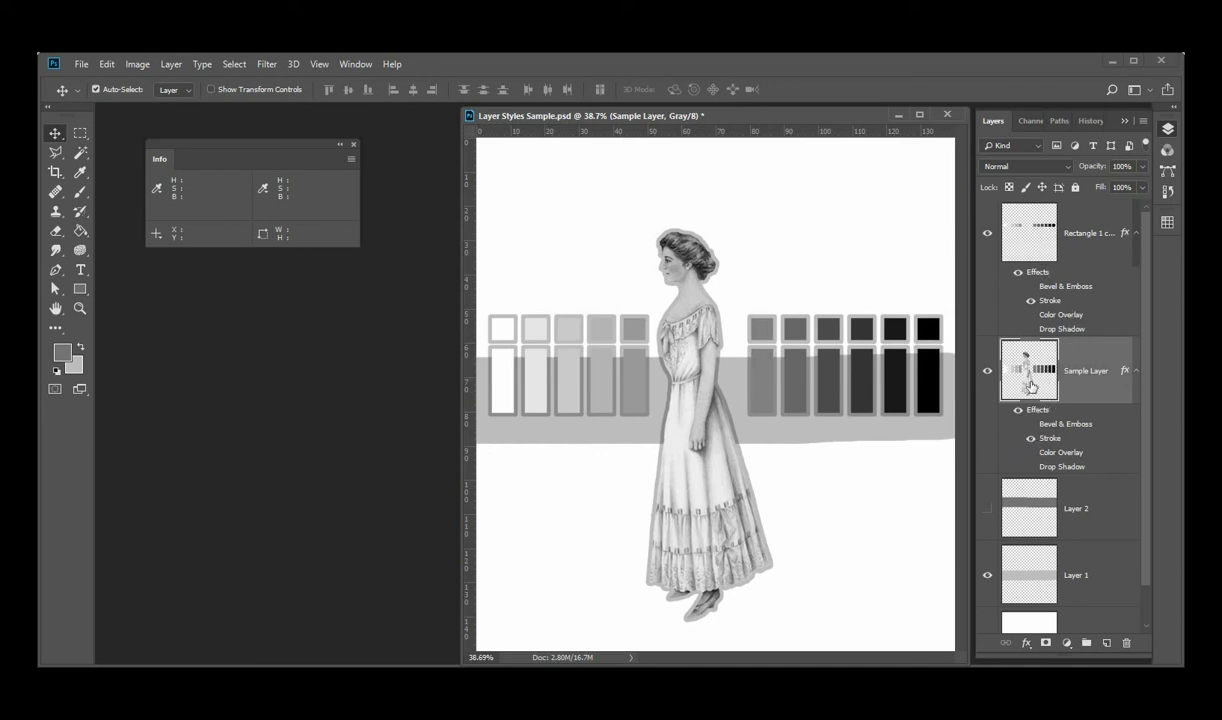
left_click(1031, 301)
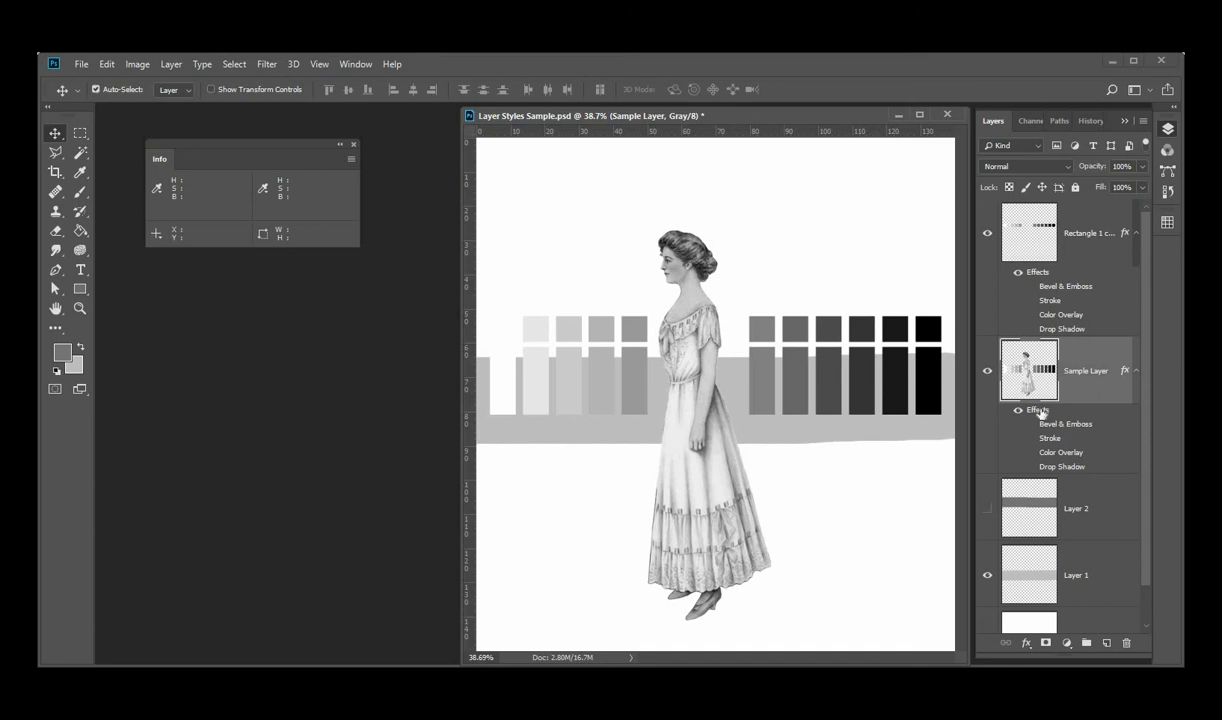
left_click(1031, 424)
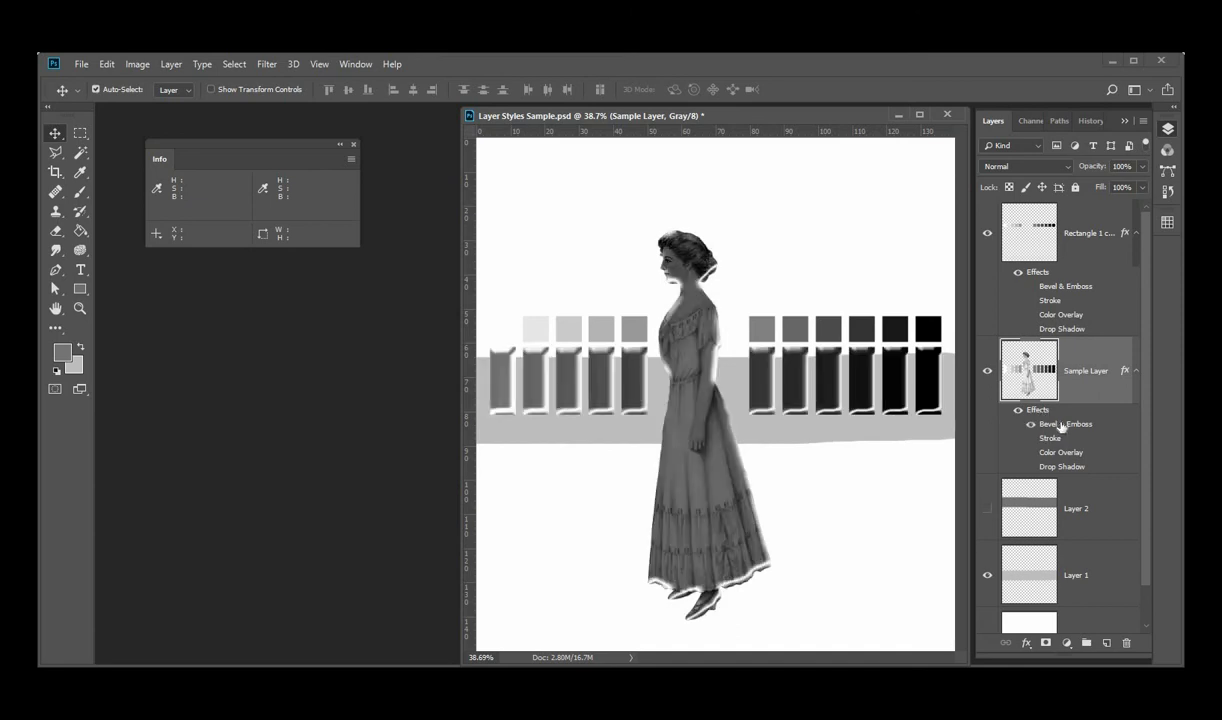
Set Sample Layer's Bevel & Emboss to size 29 px, soften 8 px, highlight opacity 43% and shadow opacity 82%, and apply it
double_click(1062, 425)
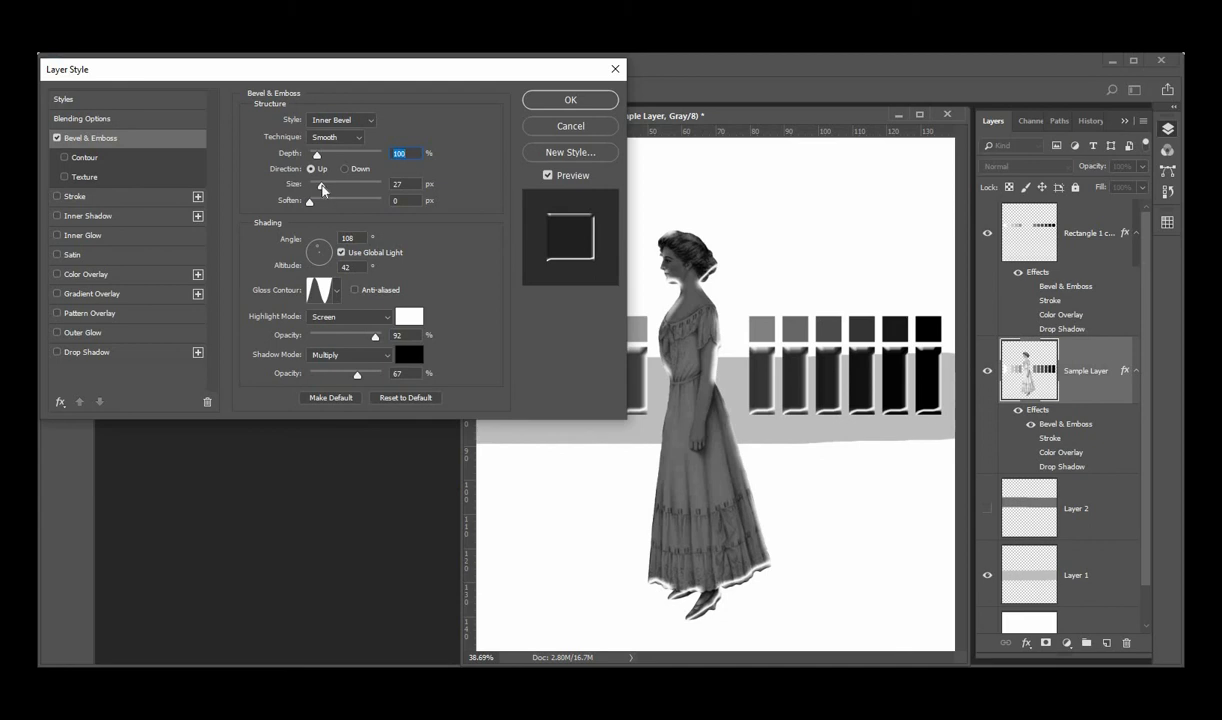
mouse_move(326, 186)
left_mouse_down()
mouse_move(336, 187)
mouse_move(311, 208)
mouse_move(344, 202)
left_mouse_up()
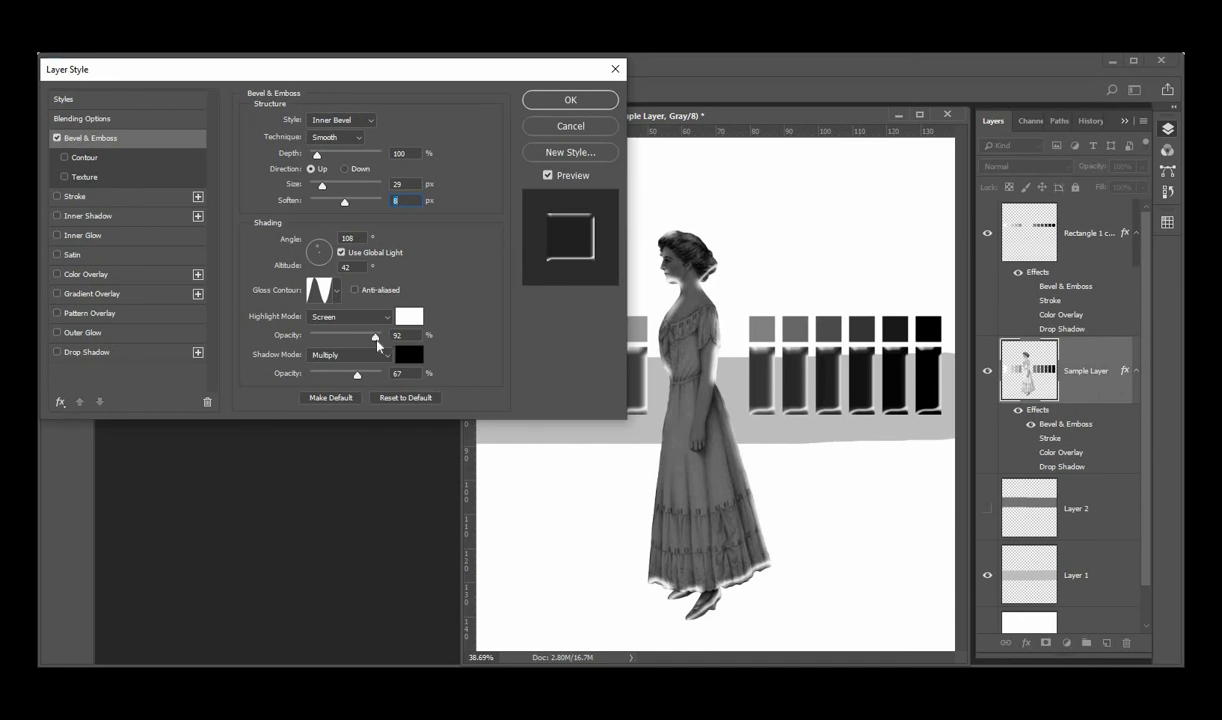
left_click_drag(374, 337, 341, 340)
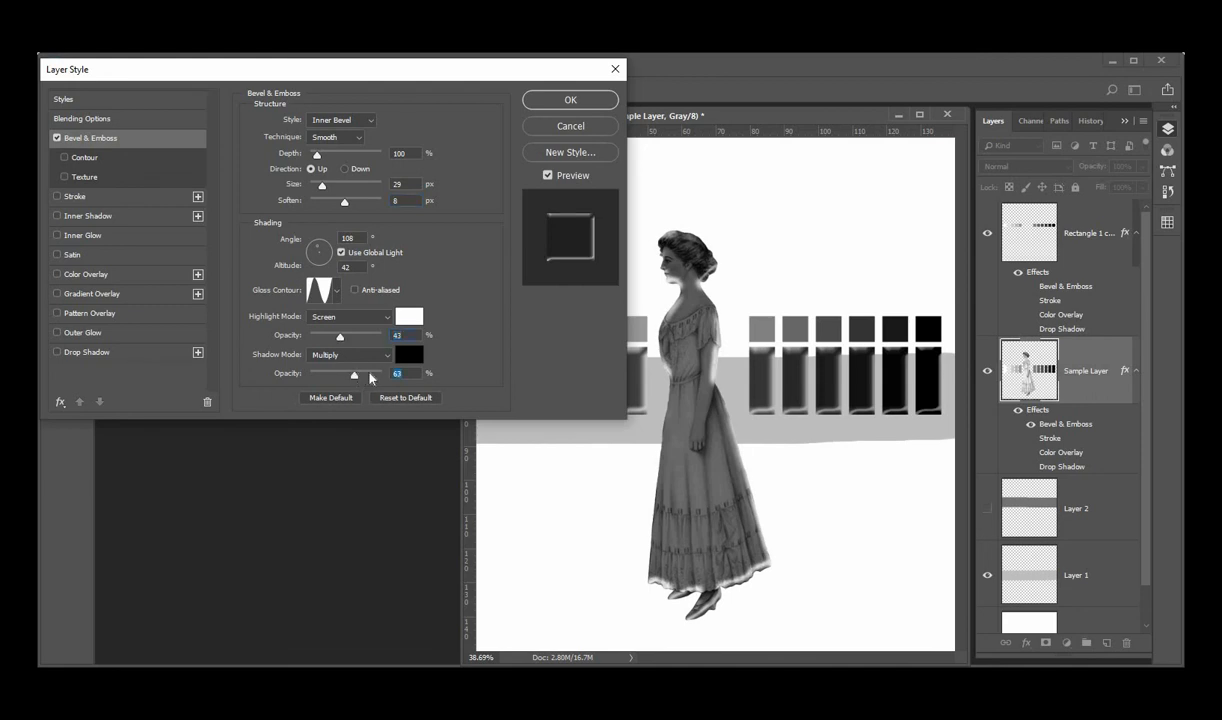
mouse_move(370, 377)
left_mouse_down()
mouse_move(382, 376)
mouse_move(372, 376)
left_mouse_up()
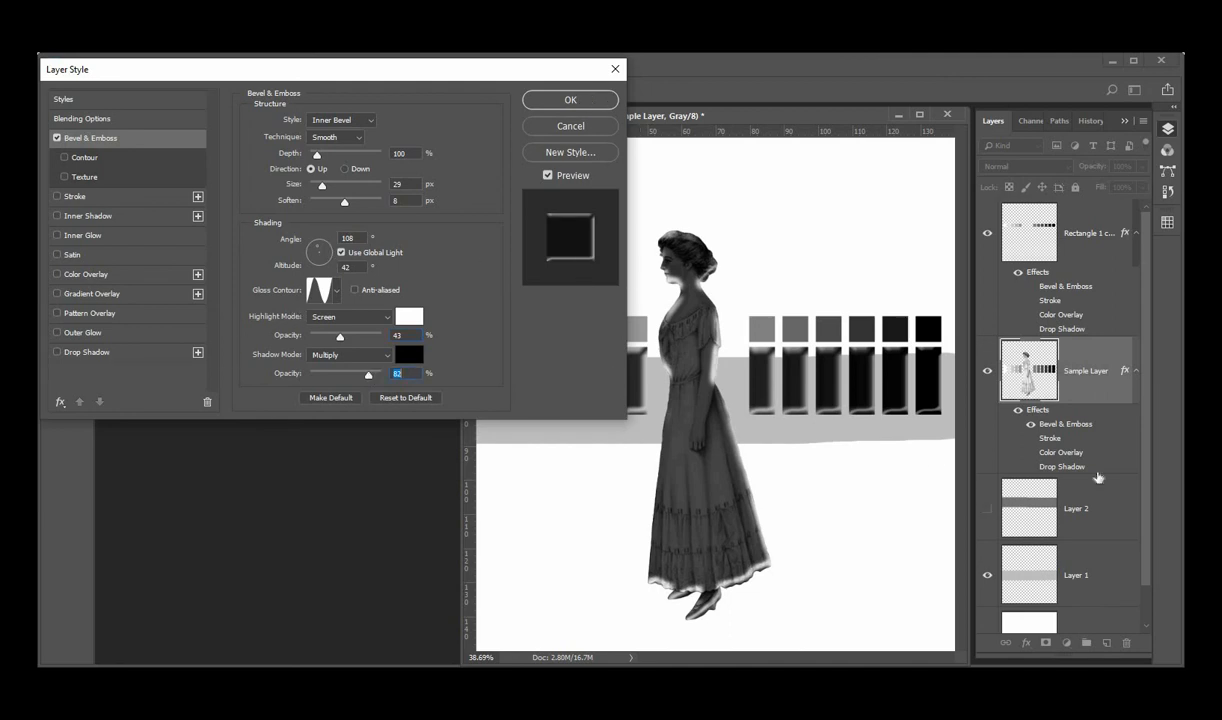
left_click(570, 101)
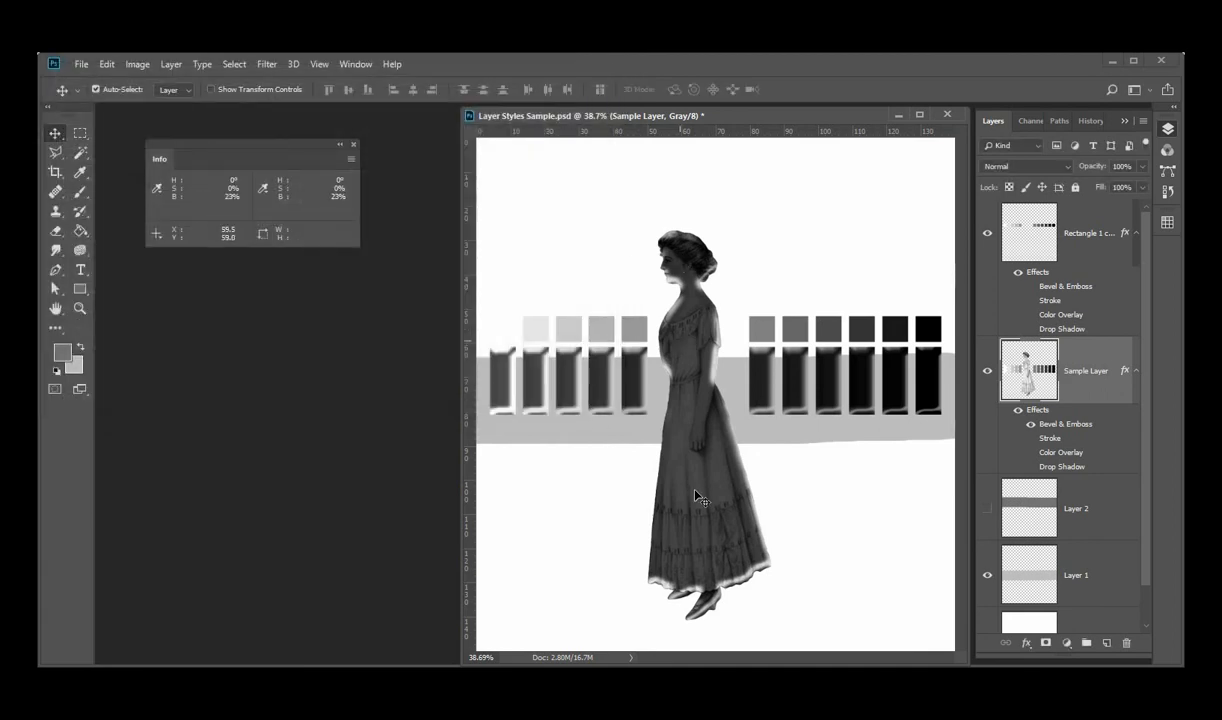